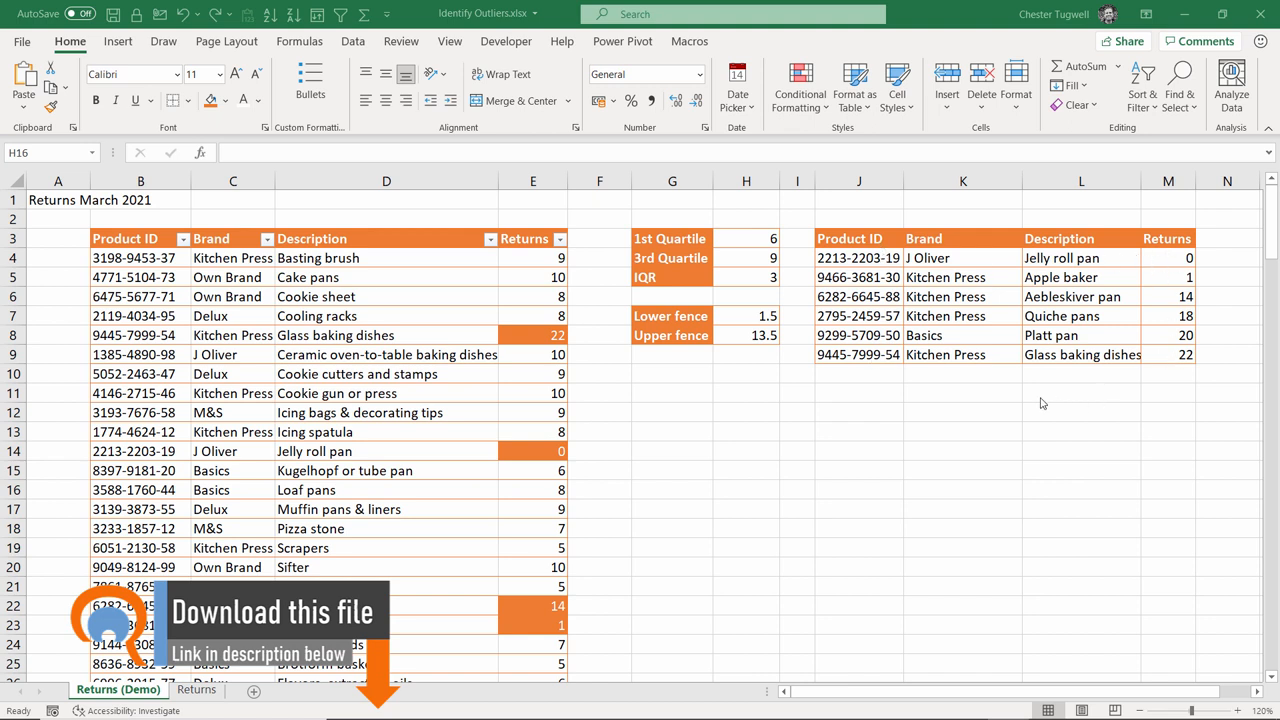
# Convert the Returns sheet data into a table with headers via Ctrl+T
pyautogui.click(196, 692)
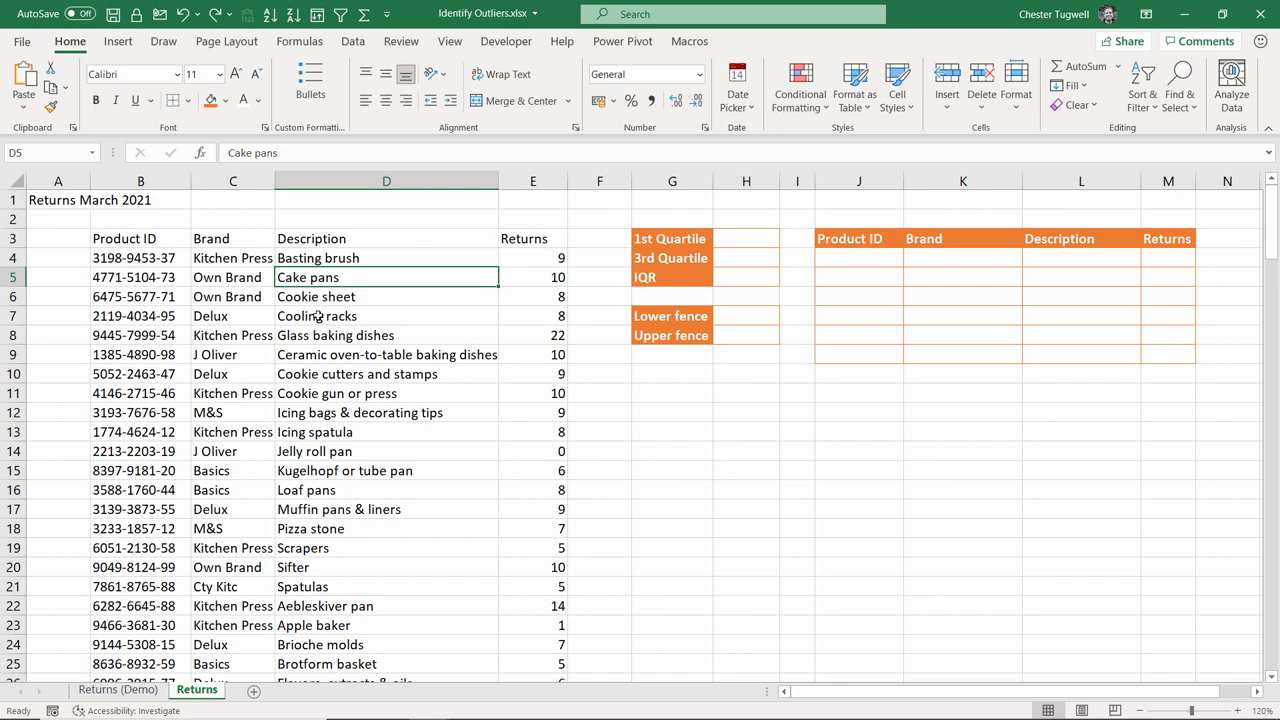
pyautogui.click(318, 317)
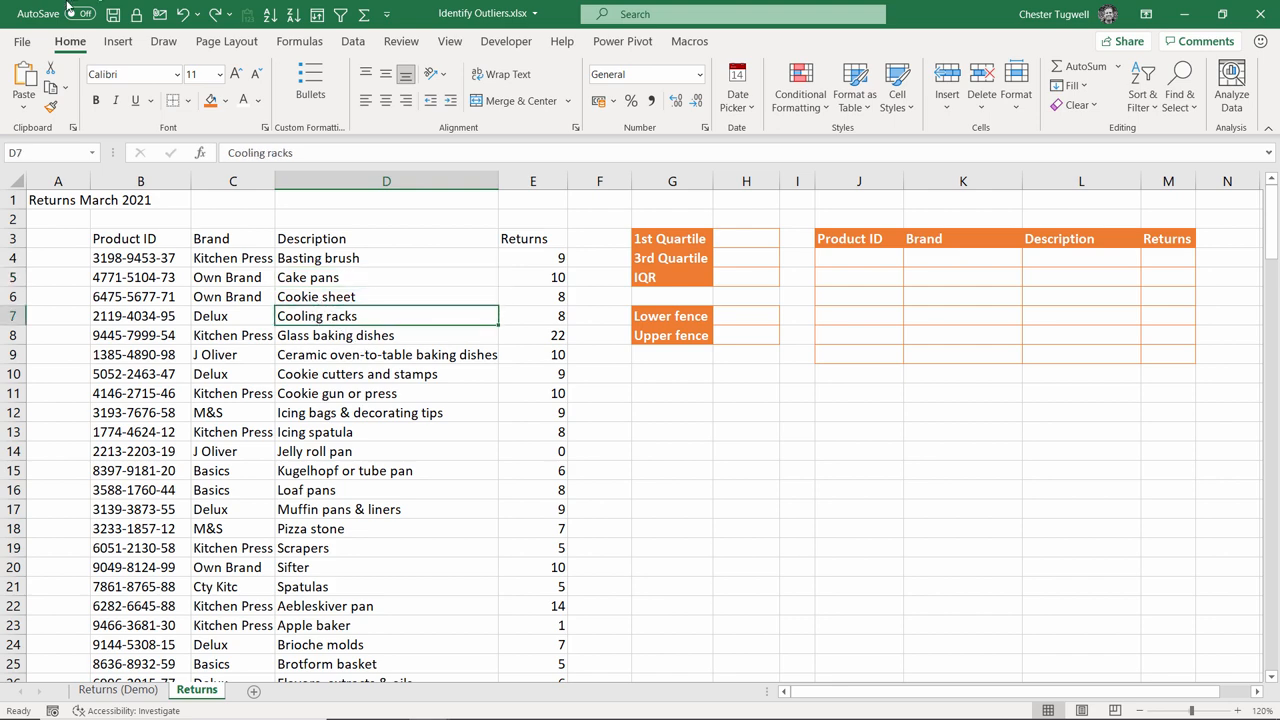
pyautogui.click(117, 41)
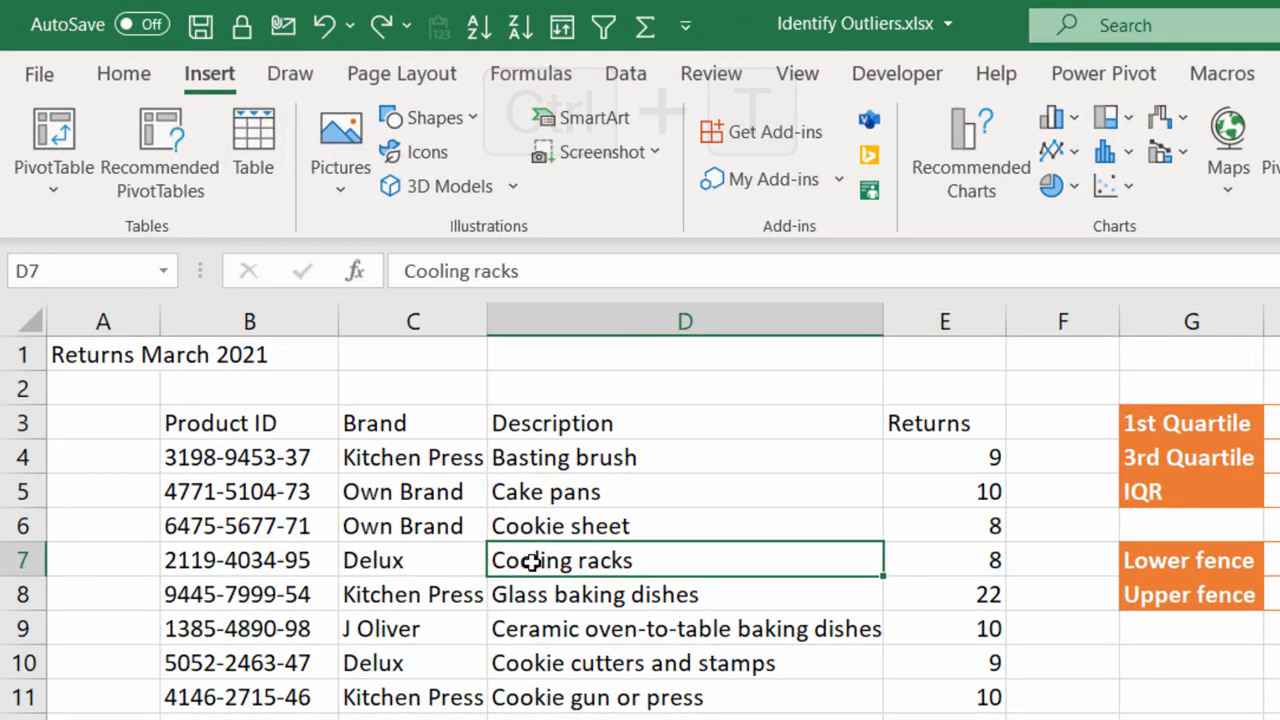
pyautogui.hotkey('ctrl', 't')
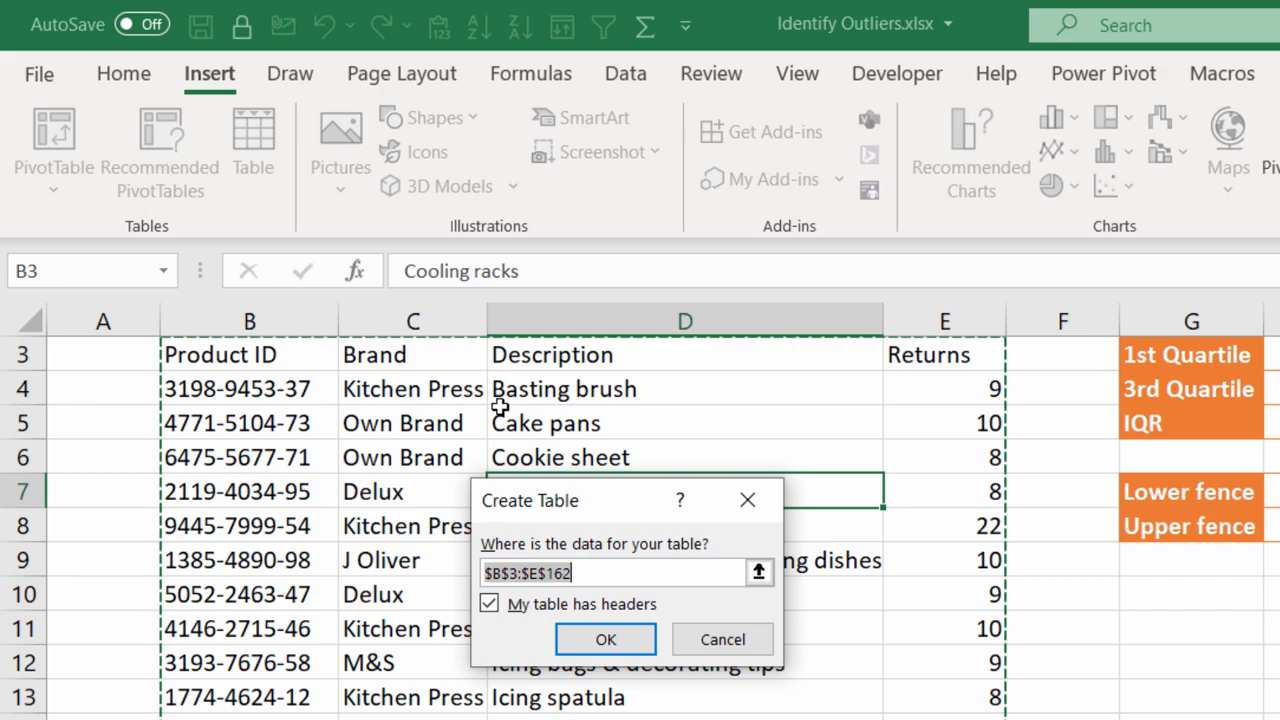
pyautogui.click(606, 640)
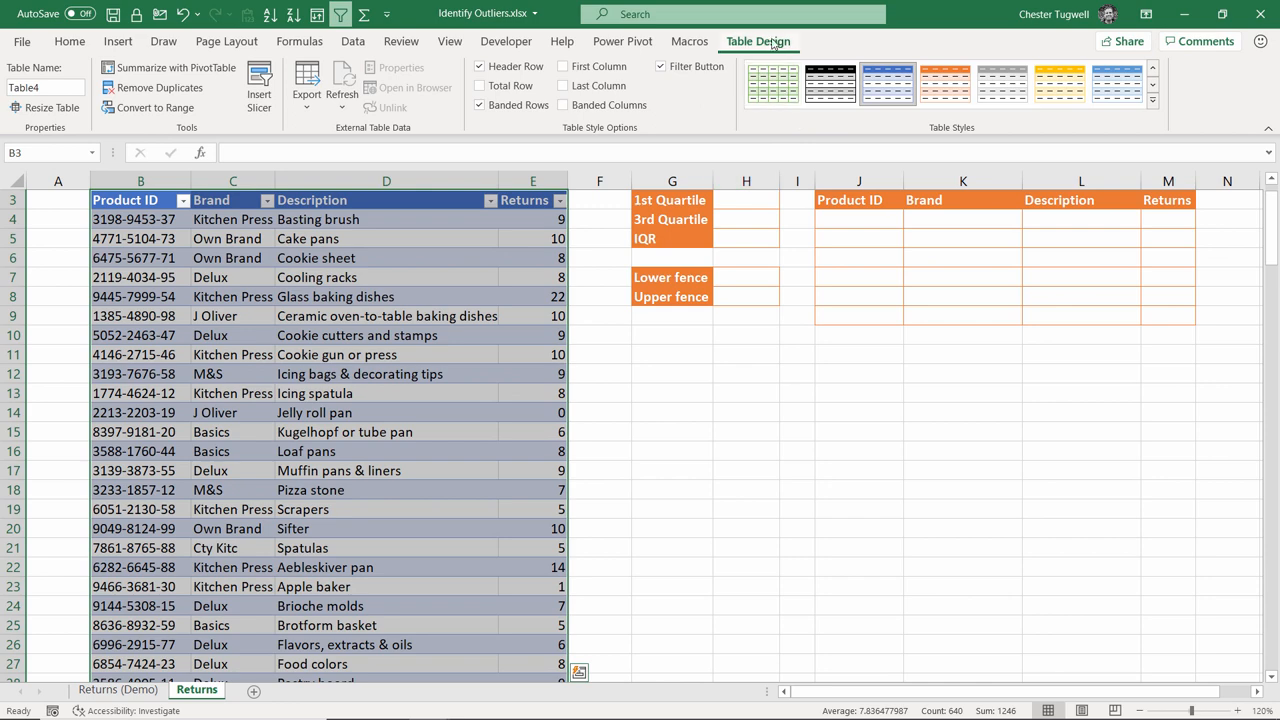
# Apply the orange banded style and rename the table to Returns_data
pyautogui.click(945, 85)
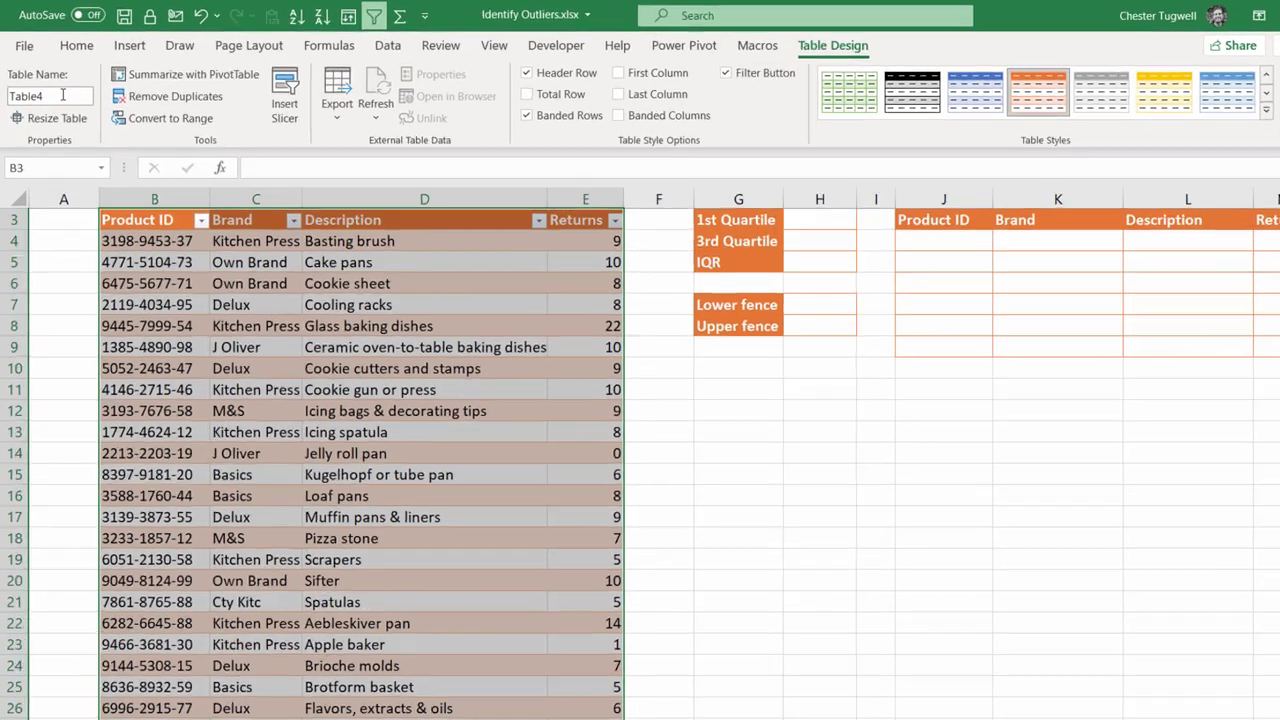
pyautogui.click(37, 87)
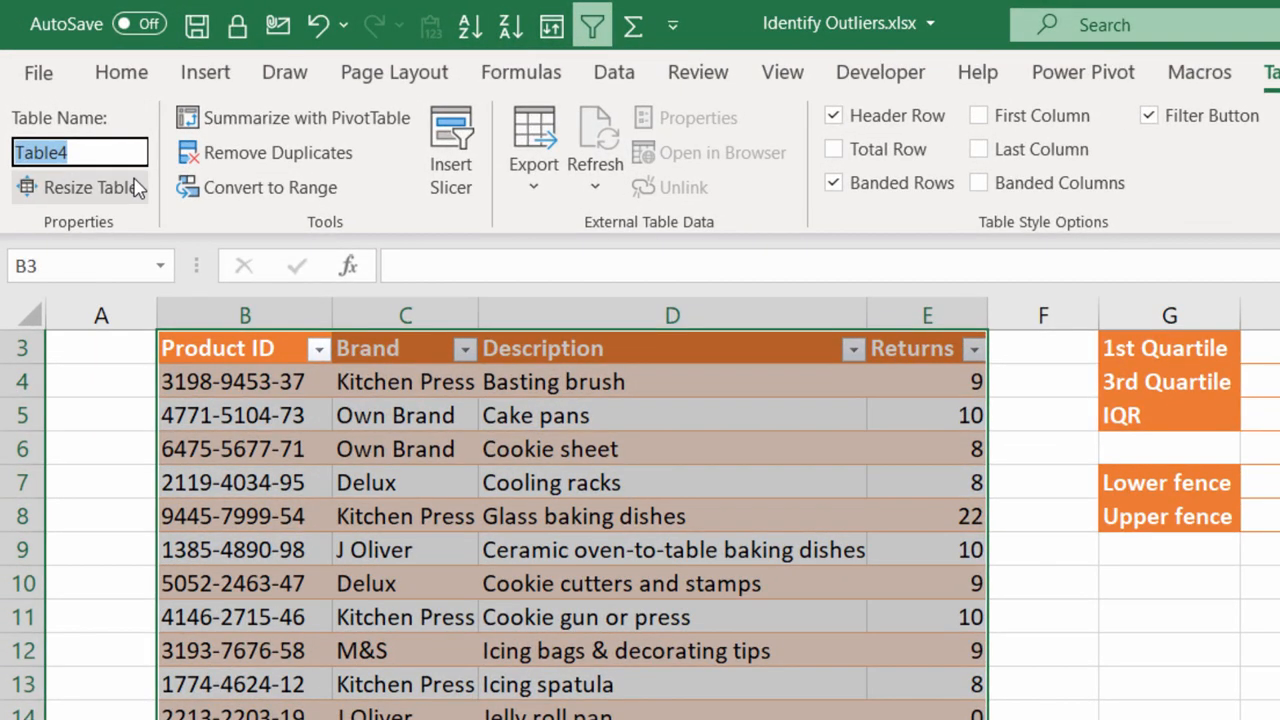
pyautogui.write('Retr')
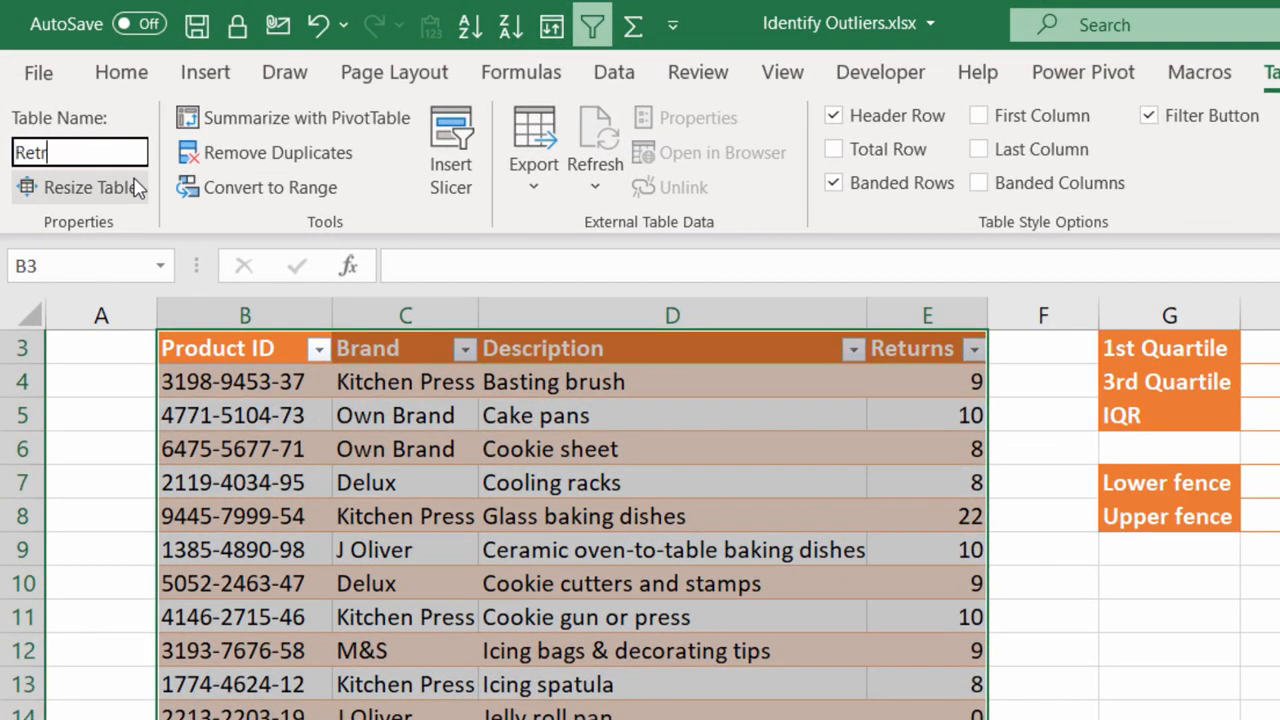
pyautogui.write('urn')
pyautogui.write('s_')
pyautogui.write('data')
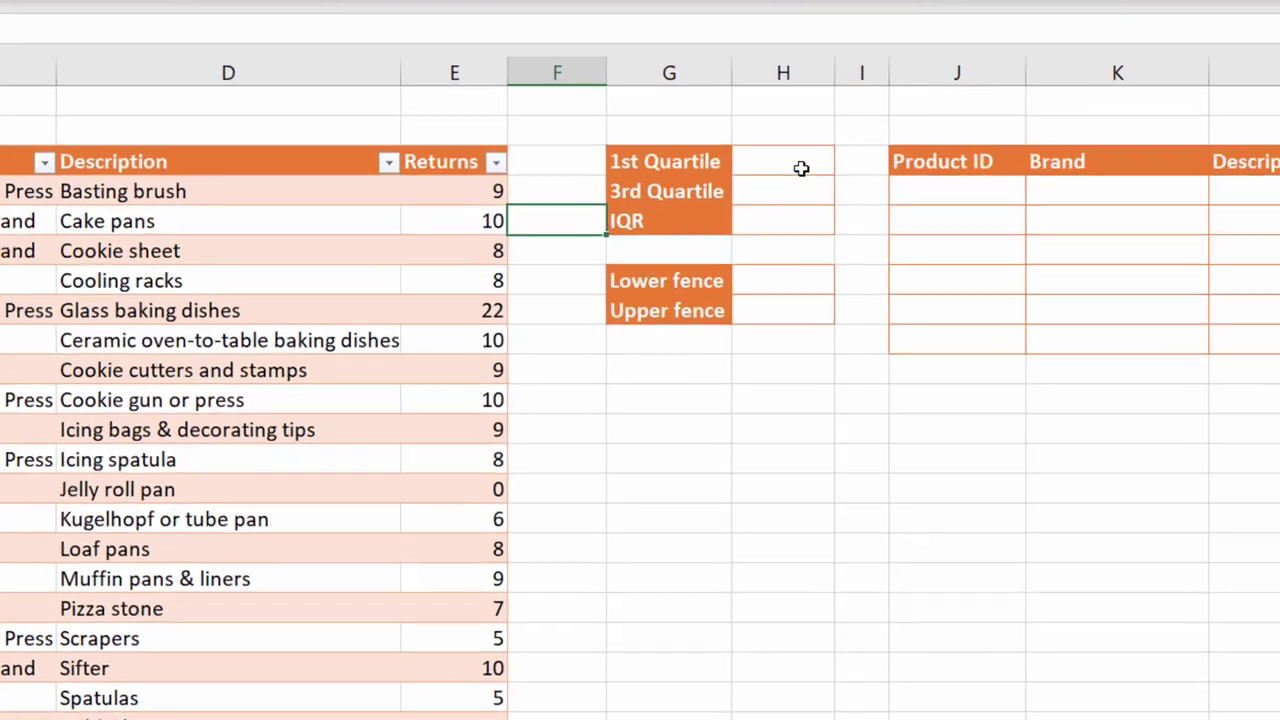
# Enter =QUARTILE.INC(Returns_data[Returns],1) in the 1st Quartile cell, giving 6
pyautogui.click(746, 238)
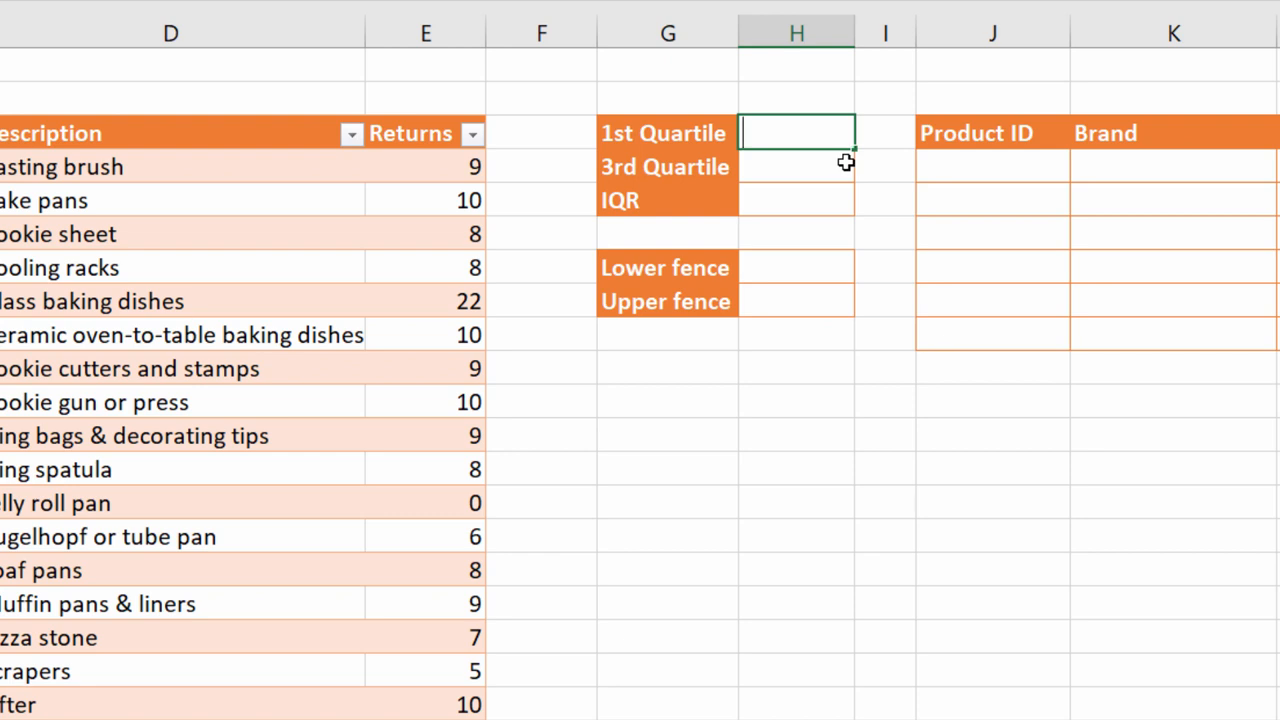
pyautogui.write('=qu')
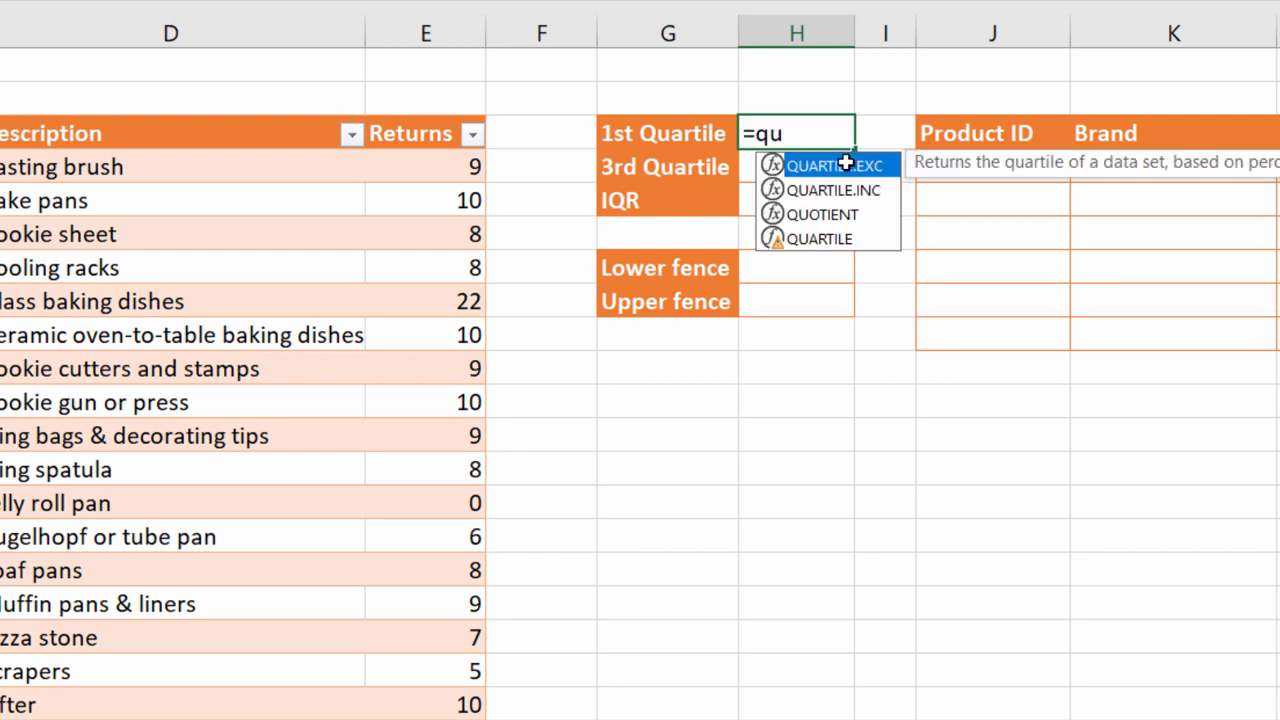
pyautogui.write('ar')
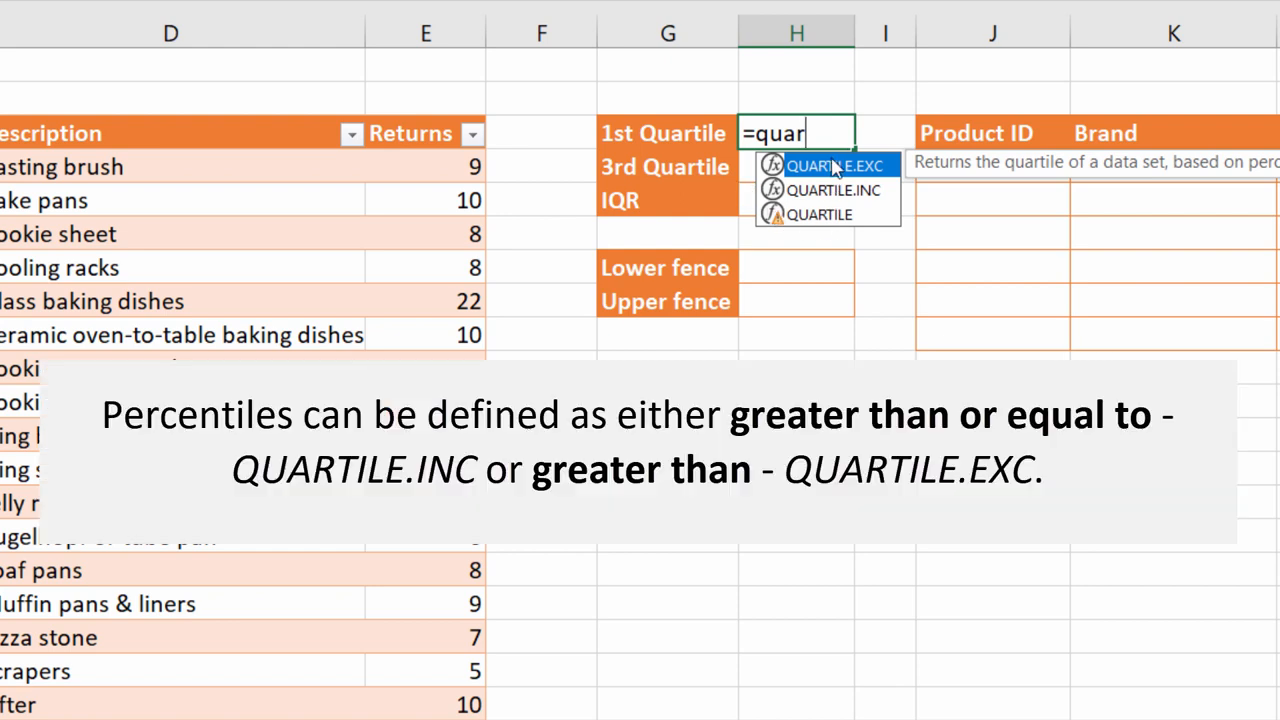
pyautogui.click(820, 215)
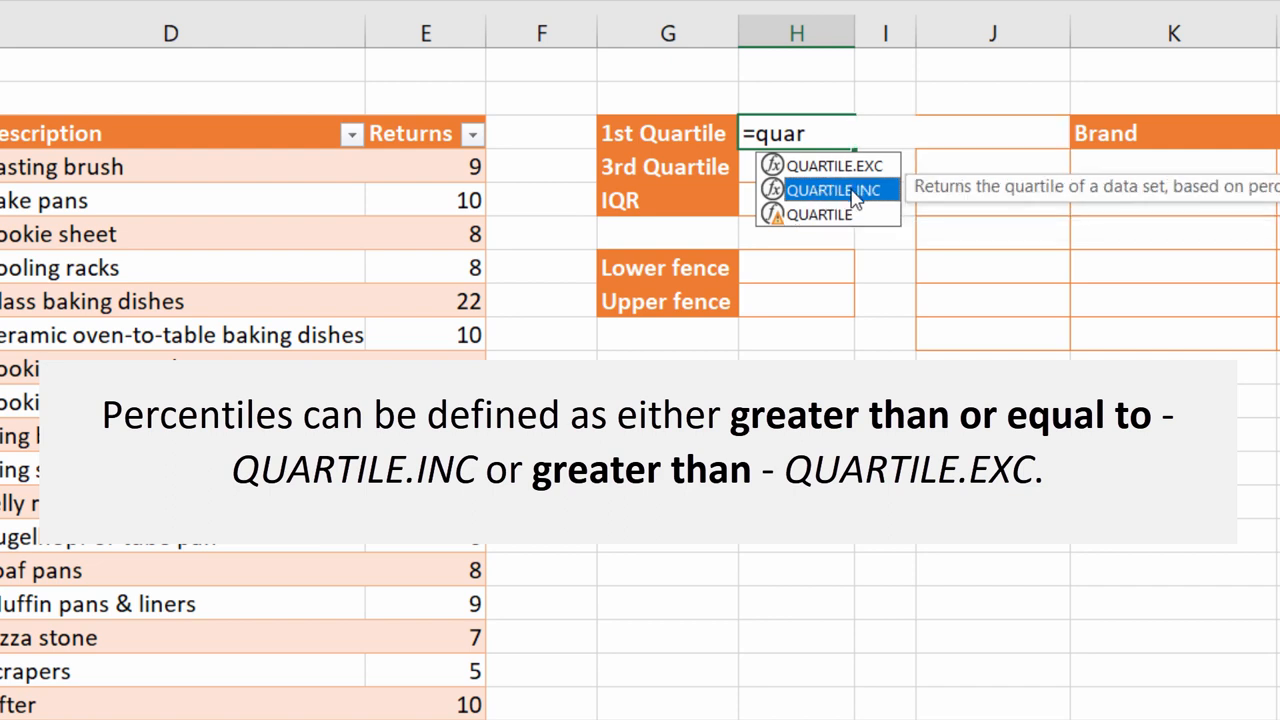
pyautogui.doubleClick(855, 197)
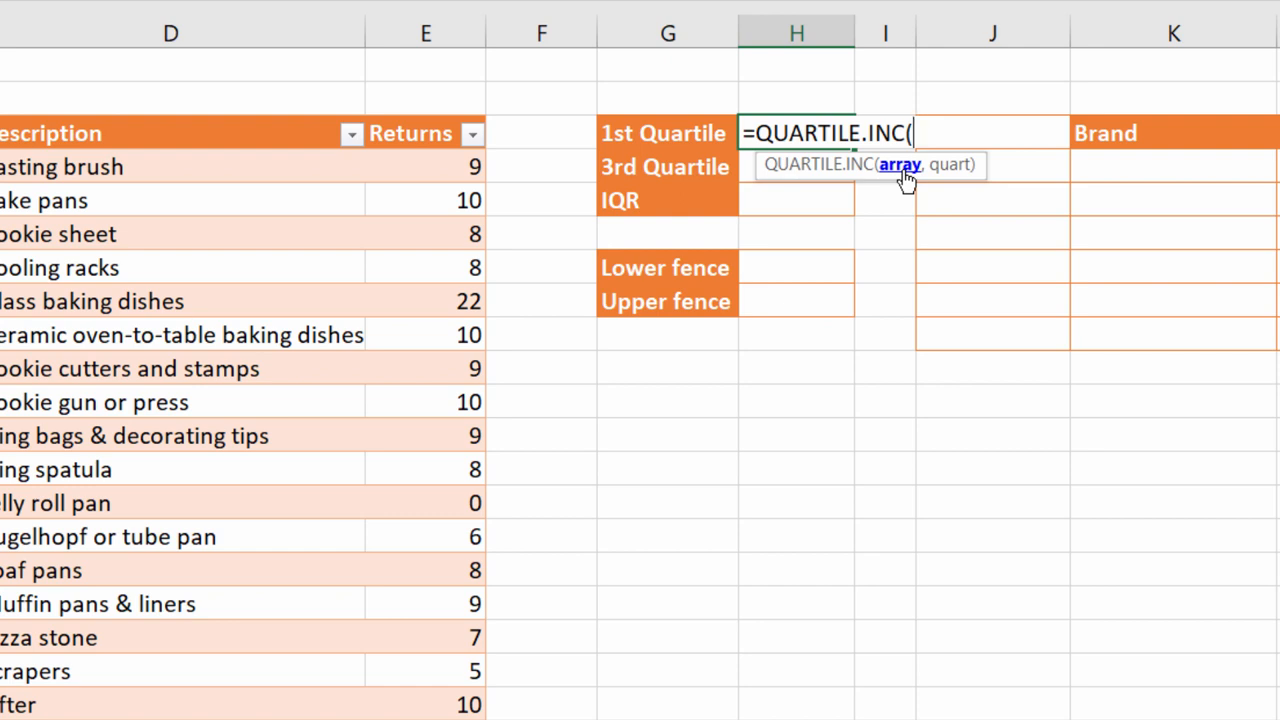
pyautogui.write('r')
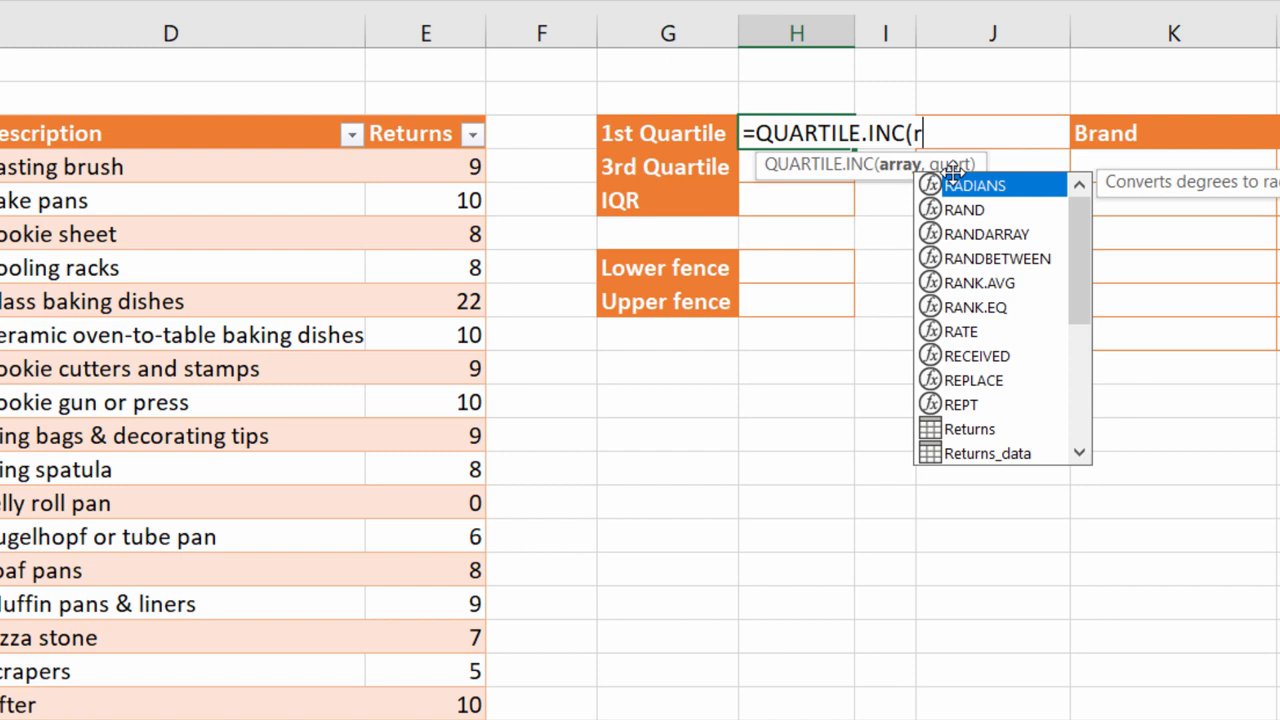
pyautogui.doubleClick(980, 455)
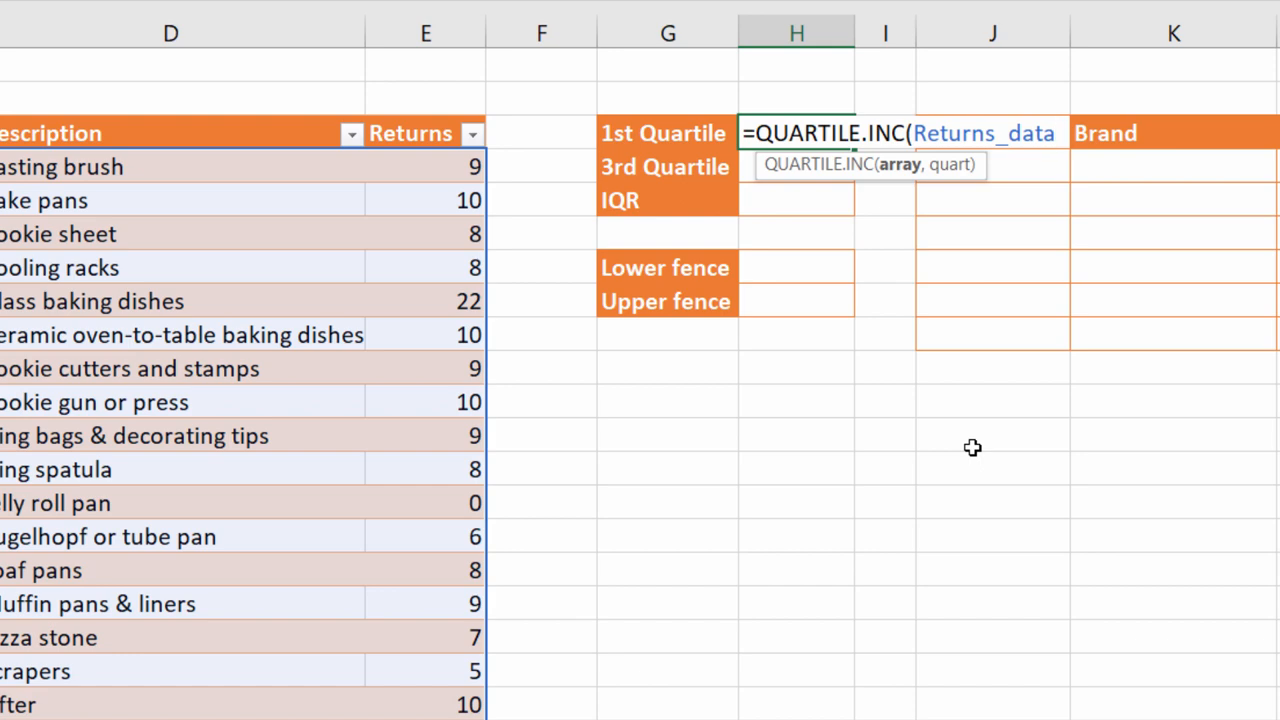
pyautogui.write('[')
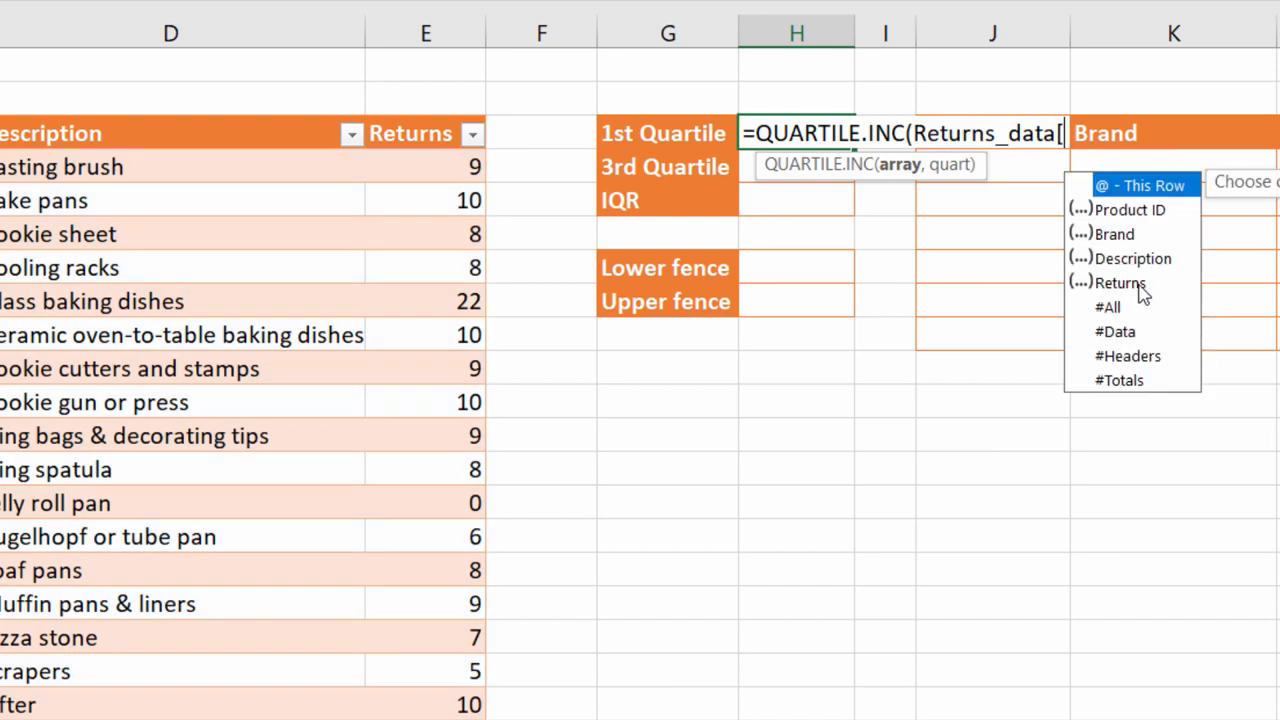
pyautogui.click(1143, 290)
pyautogui.doubleClick(1143, 290)
pyautogui.write('],')
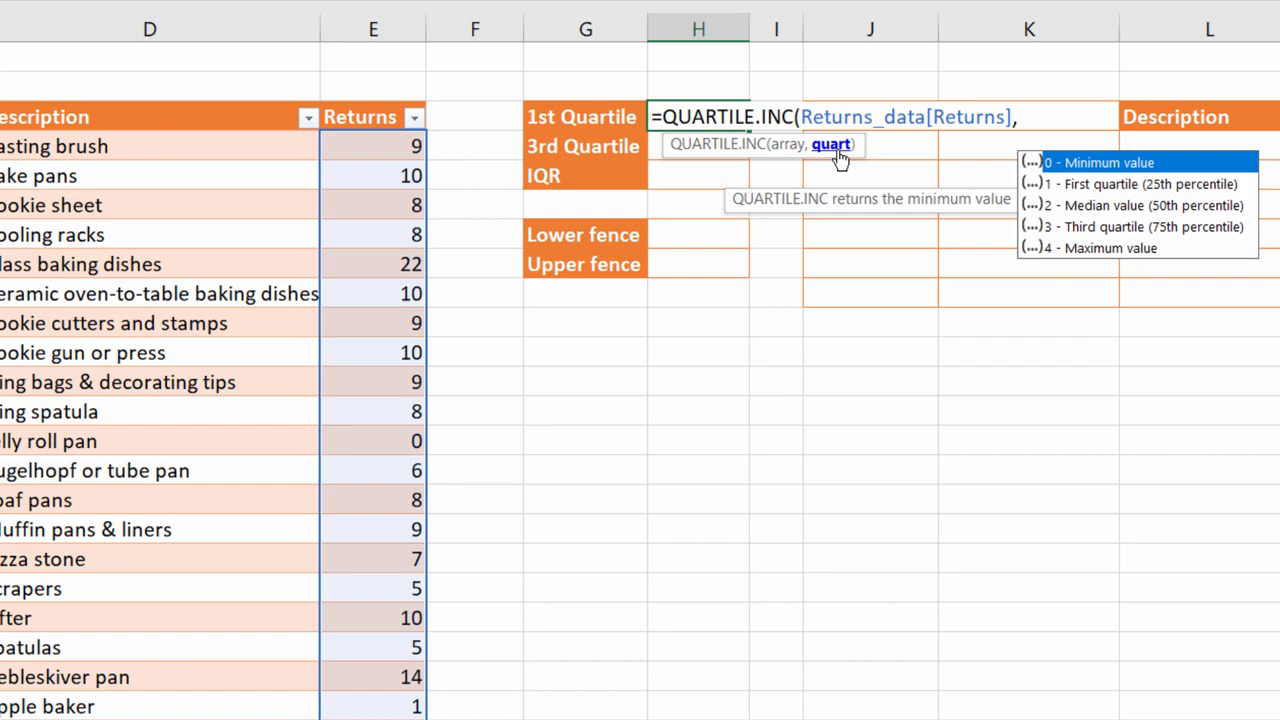
pyautogui.write('1)')
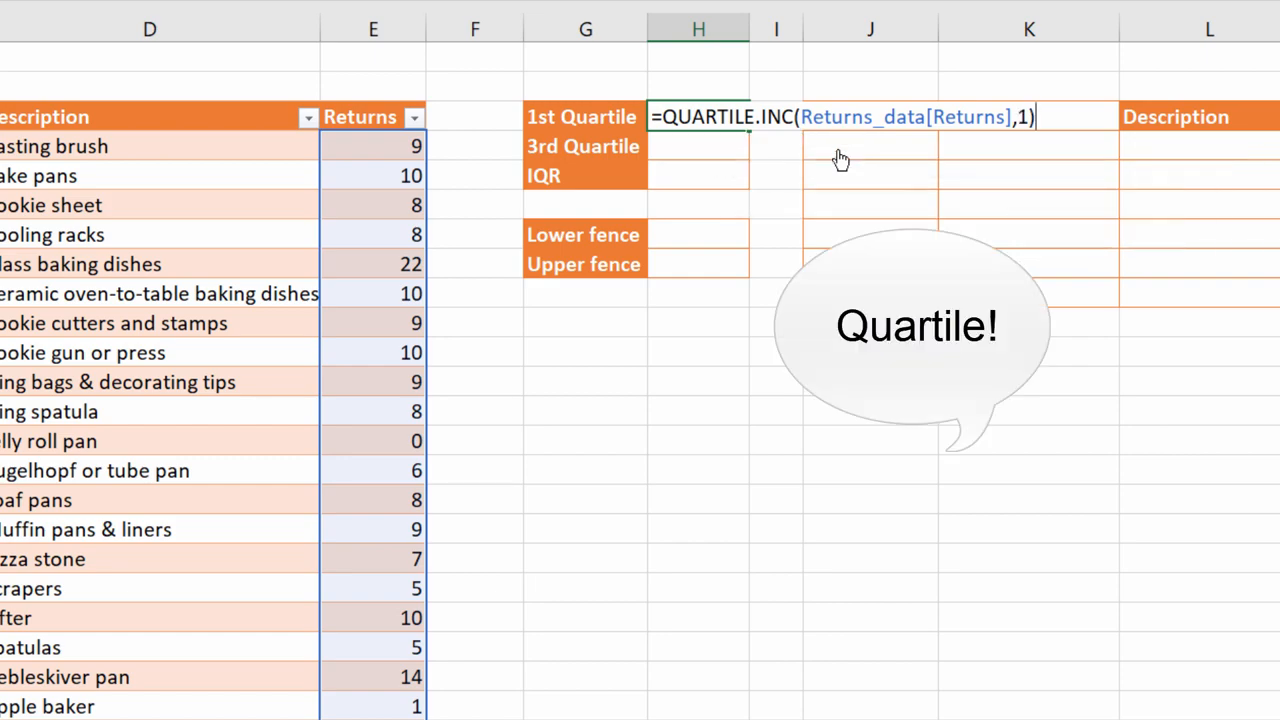
pyautogui.hotkey('ctrl', 'Return')
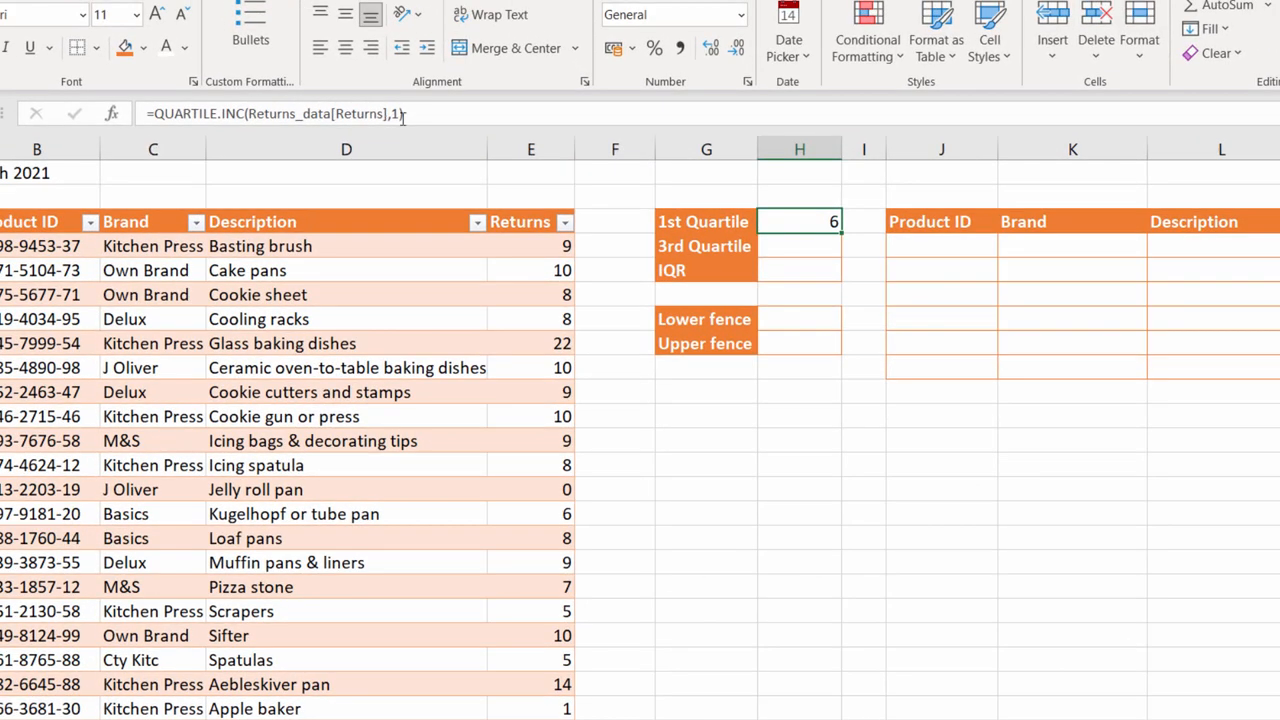
# Reuse the quartile formula with argument 3 in the 3rd Quartile cell, giving 9
pyautogui.click(757, 150)
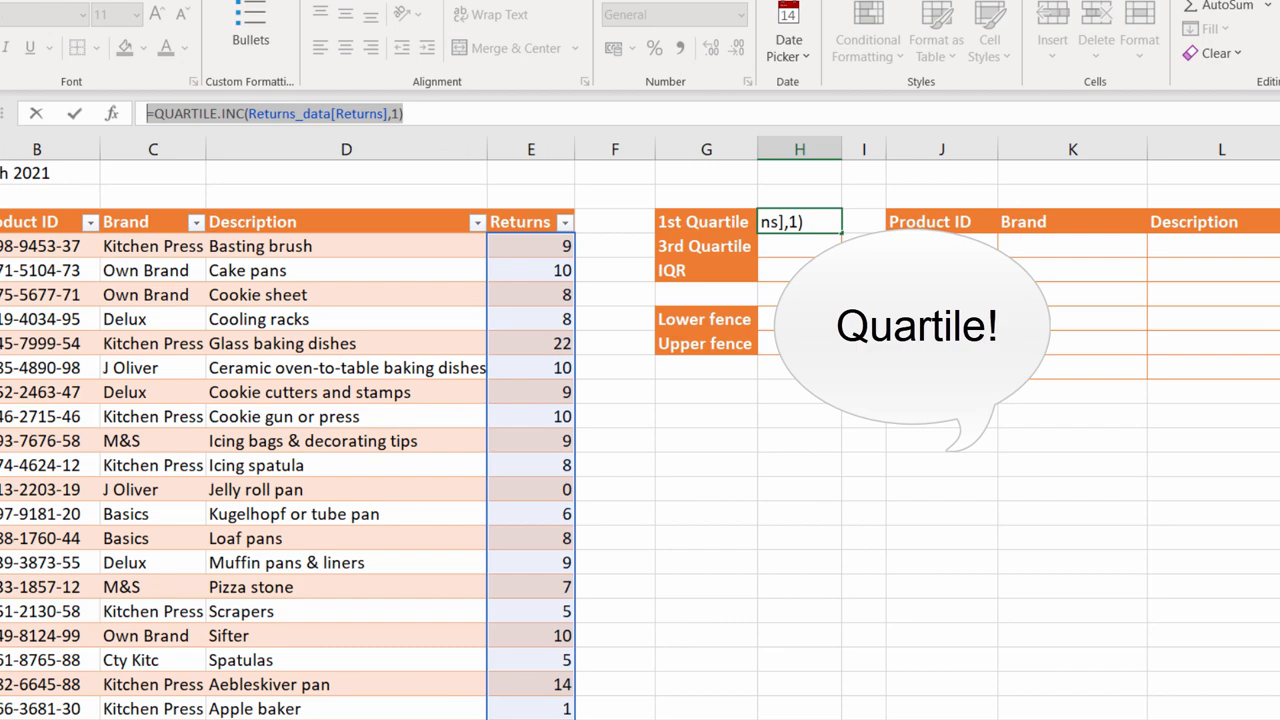
pyautogui.press('Return')
pyautogui.doubleClick(794, 244)
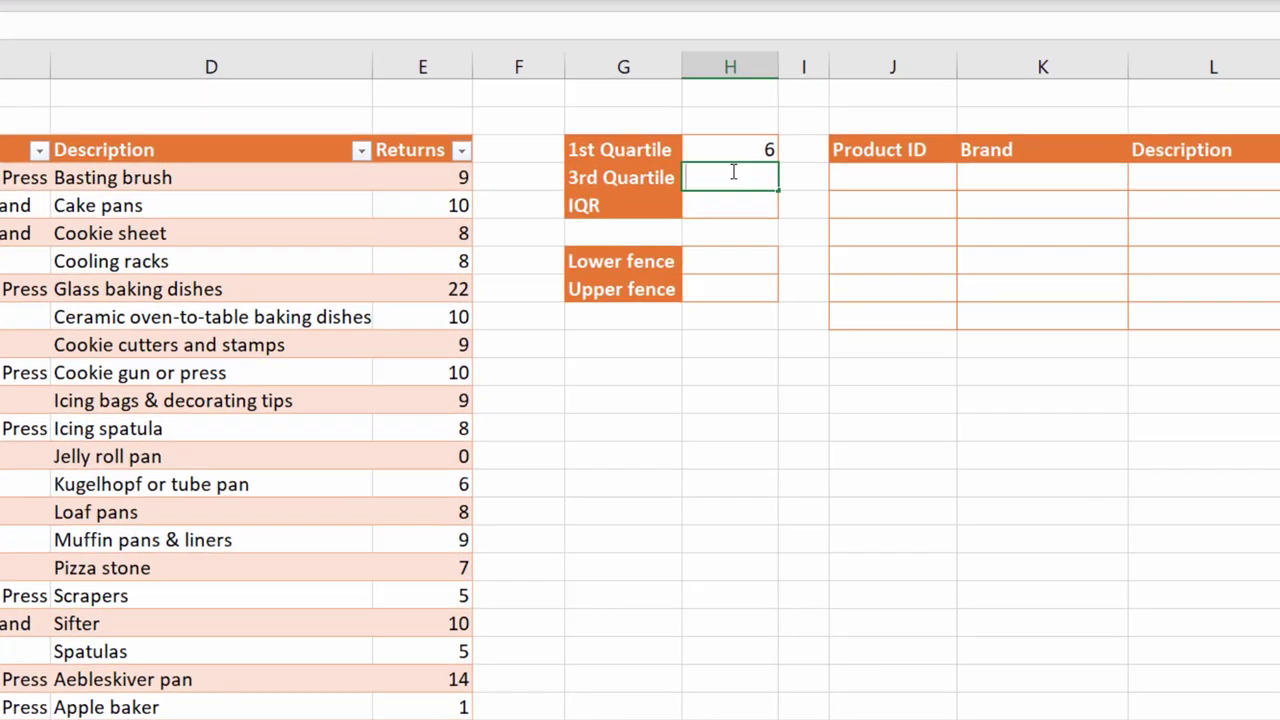
pyautogui.write('=QUARTILE.INC(Returns_data[Returns],1)')
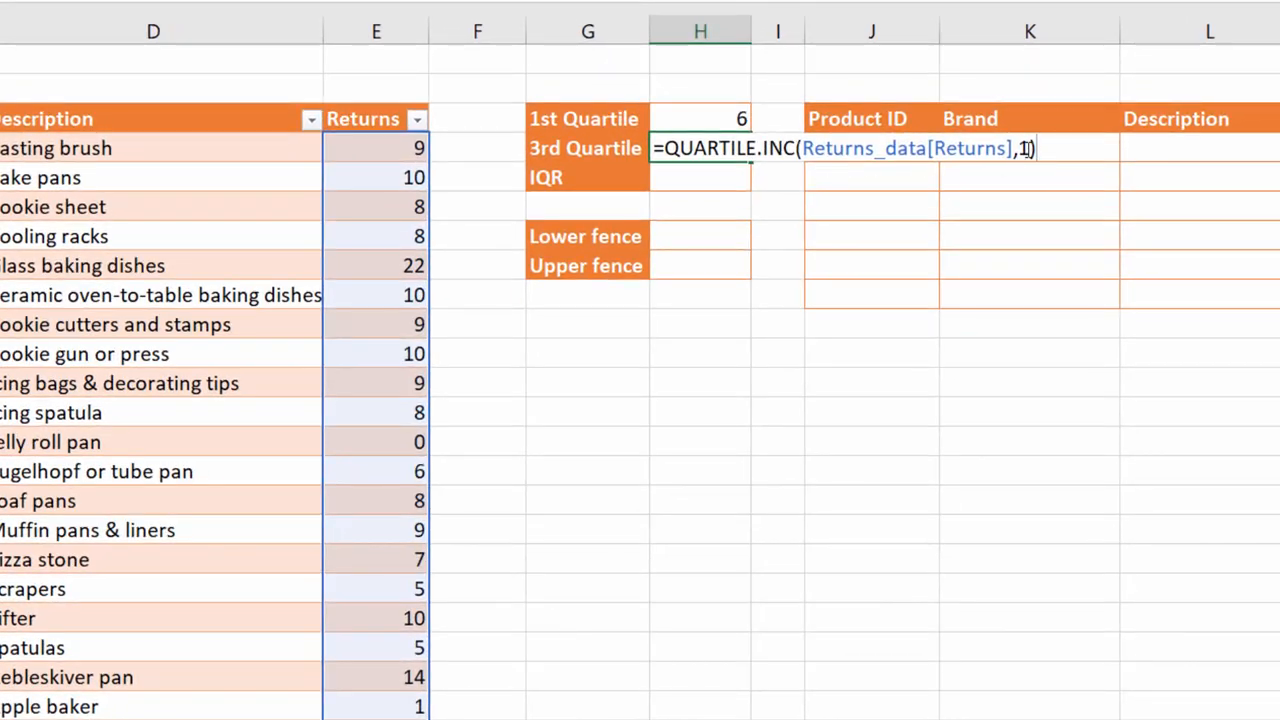
pyautogui.doubleClick(1027, 148)
pyautogui.press('BackSpace')
pyautogui.write('3')
pyautogui.press('Return')
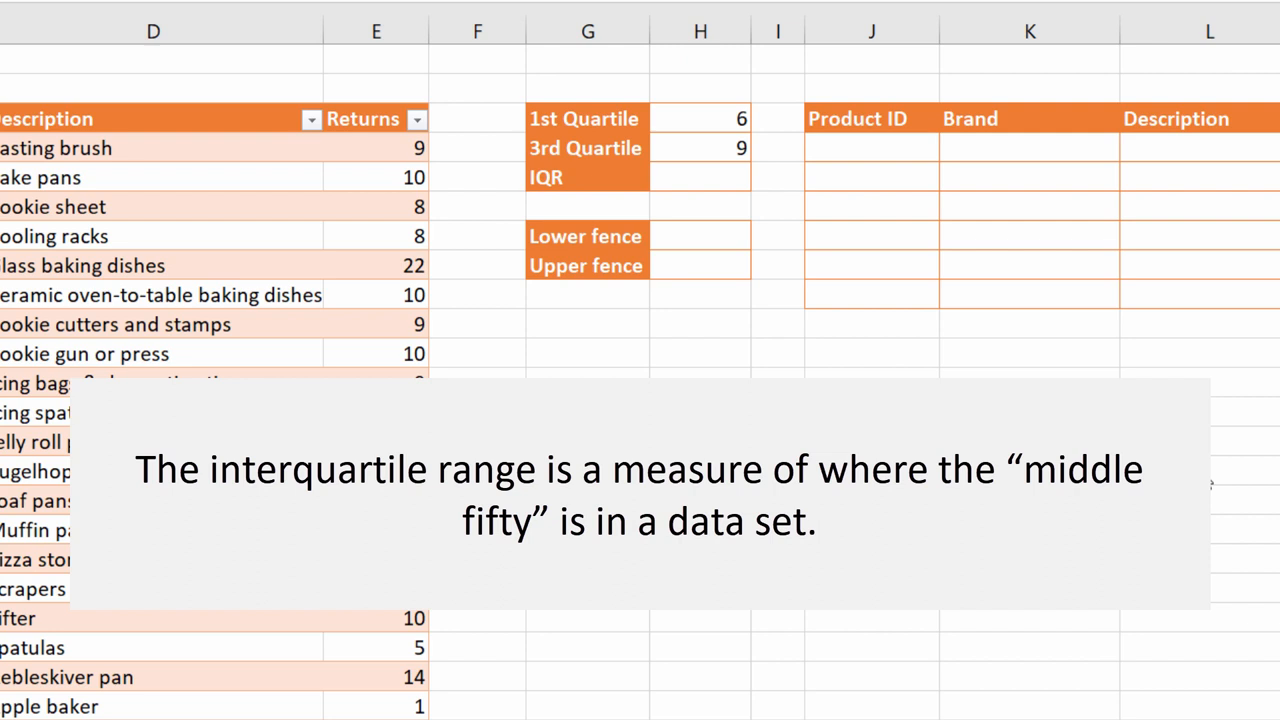
# Compute the IQR in H5 as =H4-H3, giving 3
pyautogui.click(660, 180)
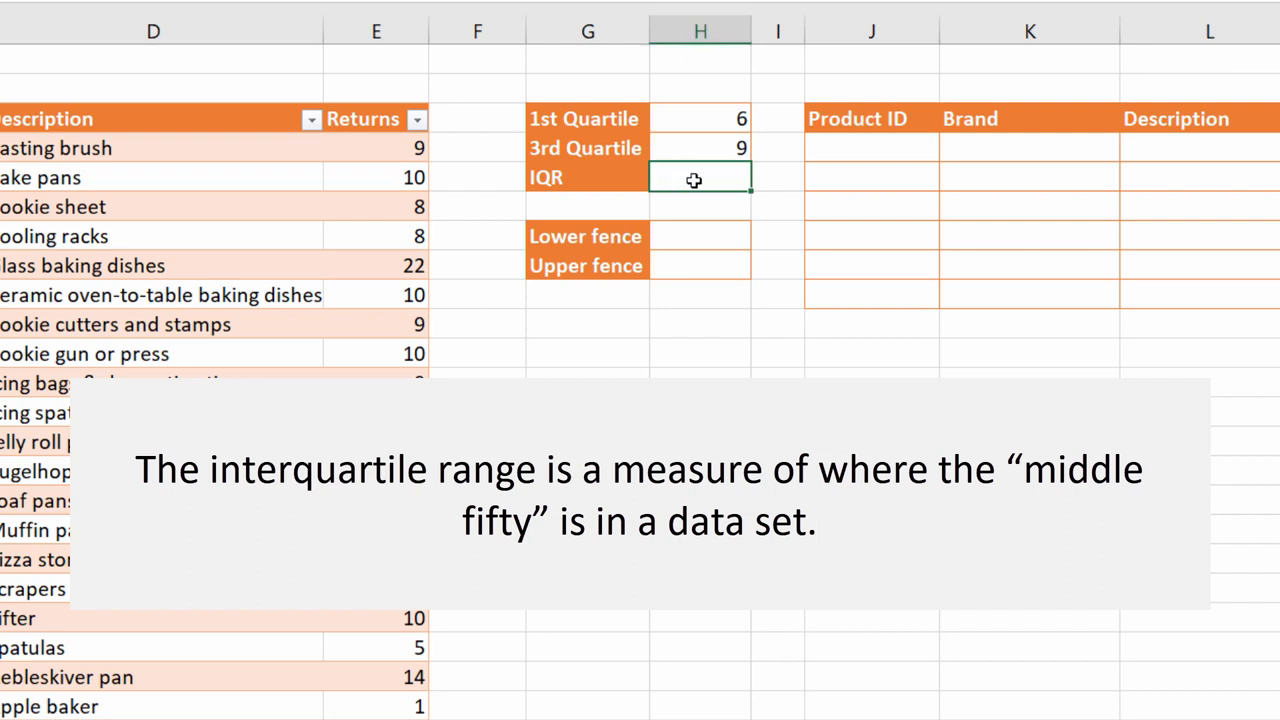
pyautogui.write('=')
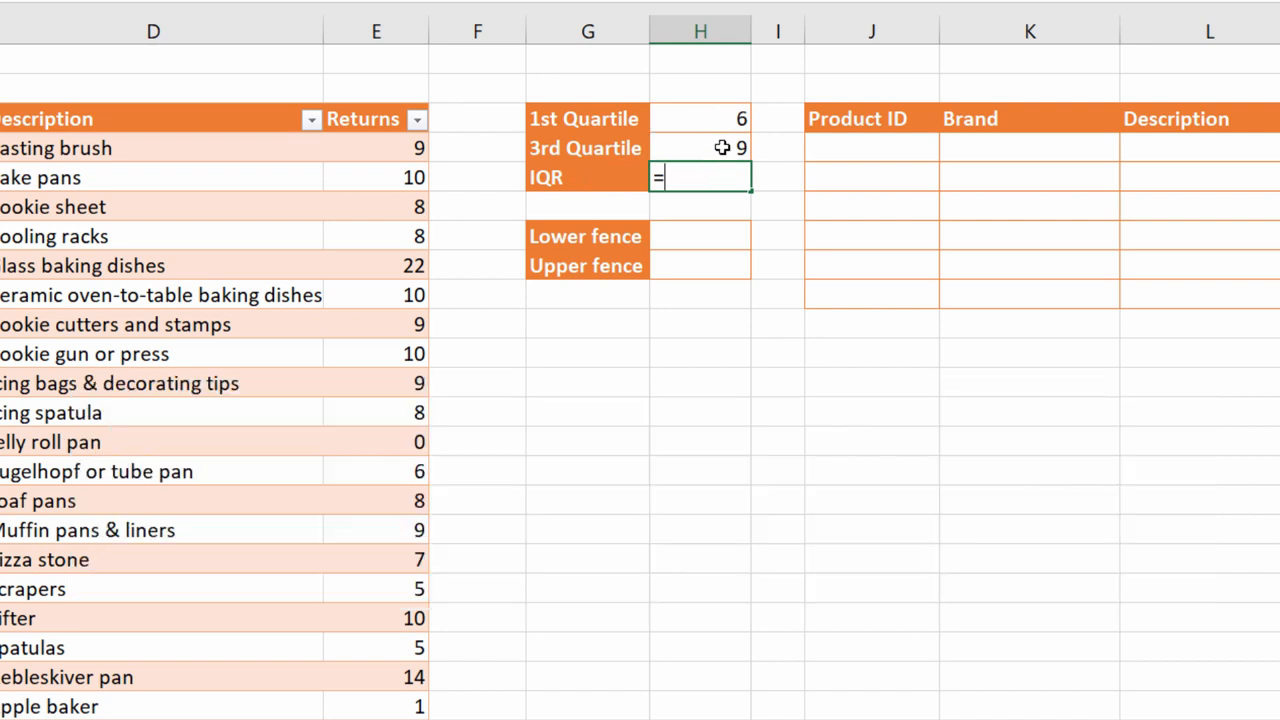
pyautogui.click(722, 146)
pyautogui.write('-')
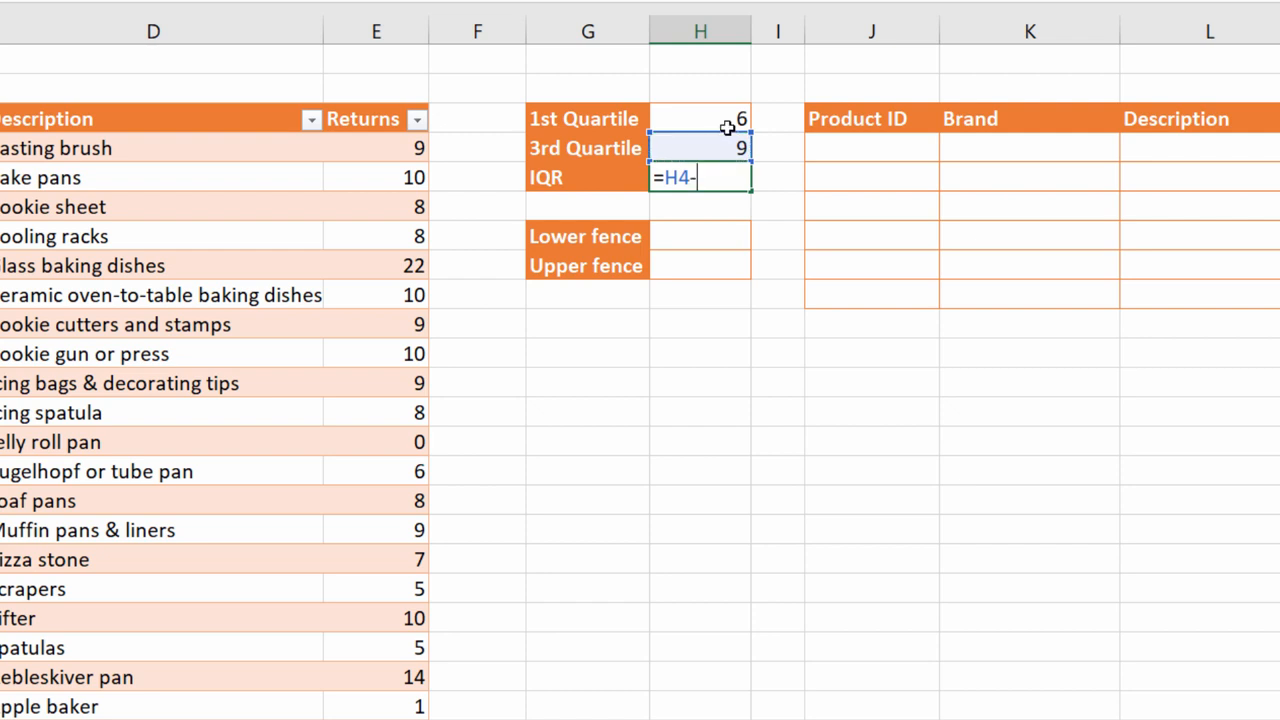
pyautogui.click(727, 125)
pyautogui.press('Return')
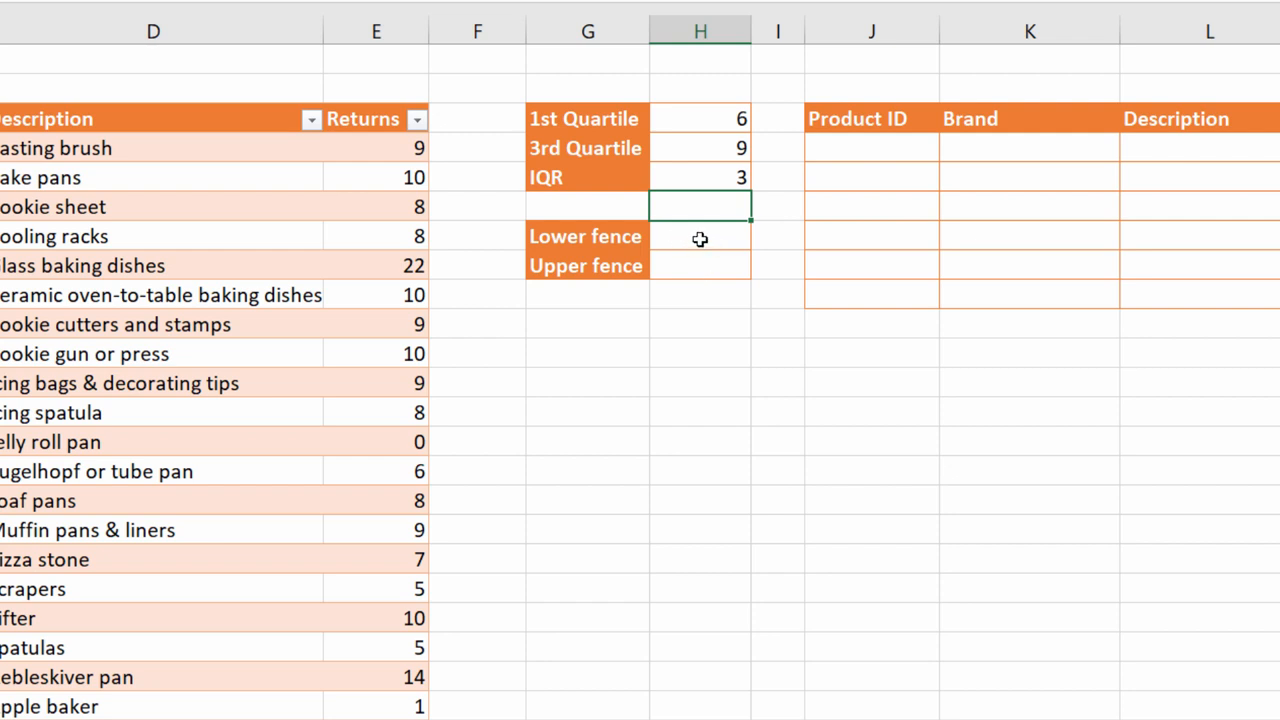
# Compute the lower fence in H7 as =H3-(H5*1.5), giving 1.5
pyautogui.click(700, 268)
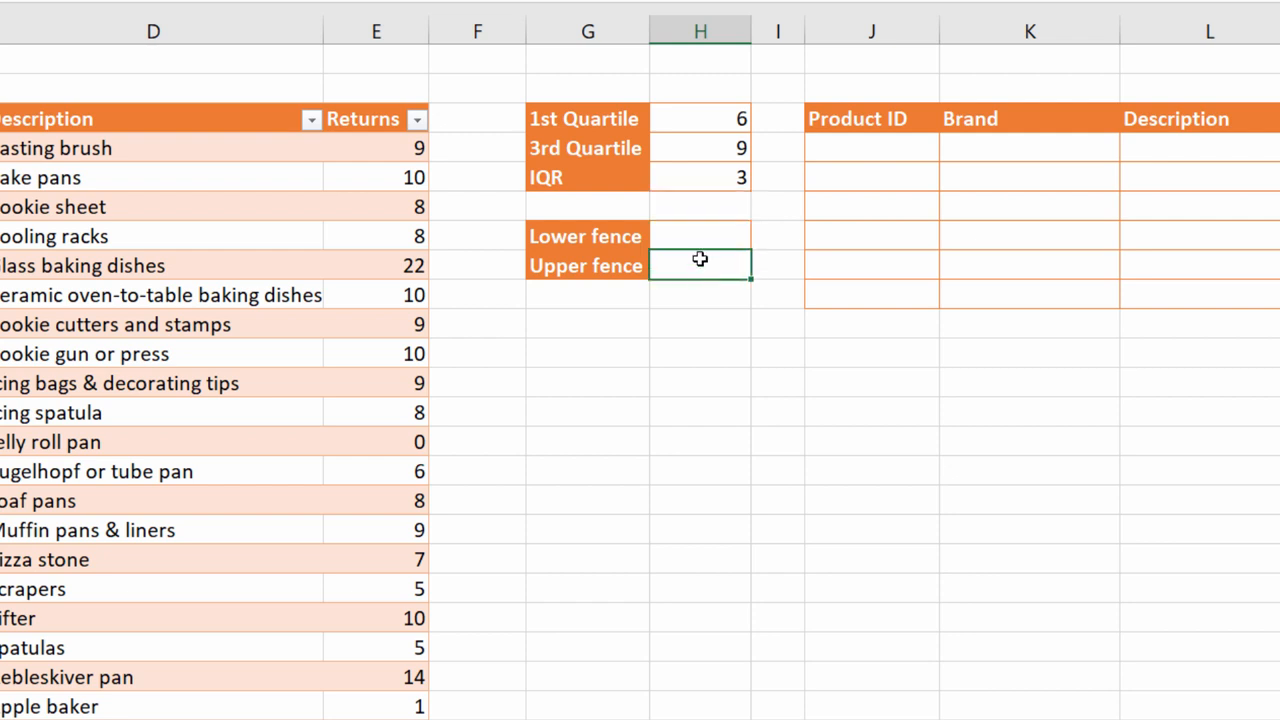
pyautogui.click(703, 236)
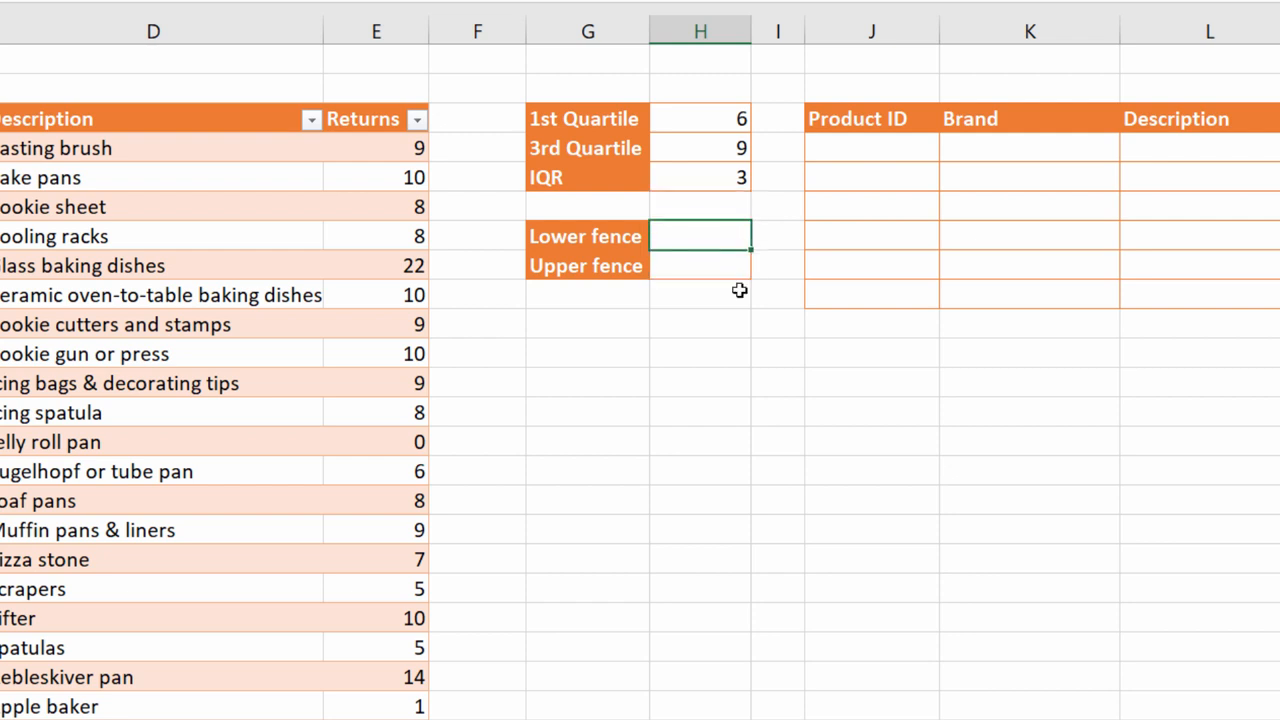
pyautogui.write('=')
pyautogui.click(716, 124)
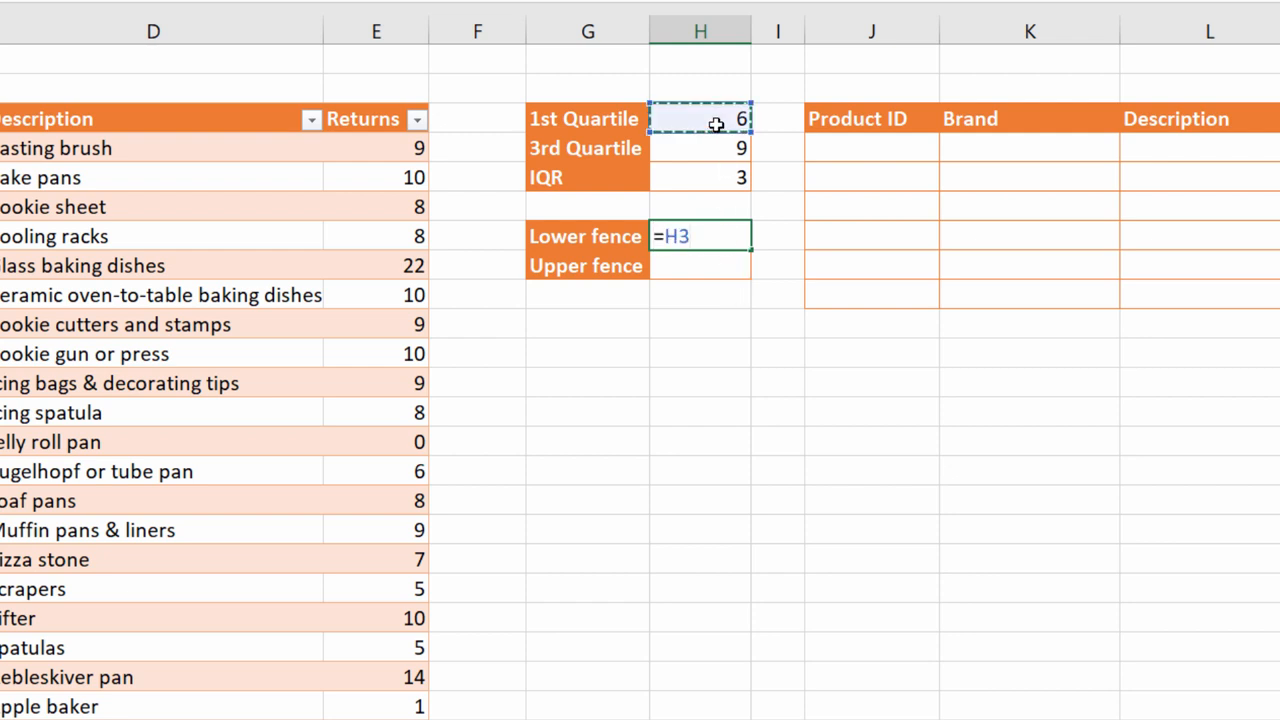
pyautogui.write('-(')
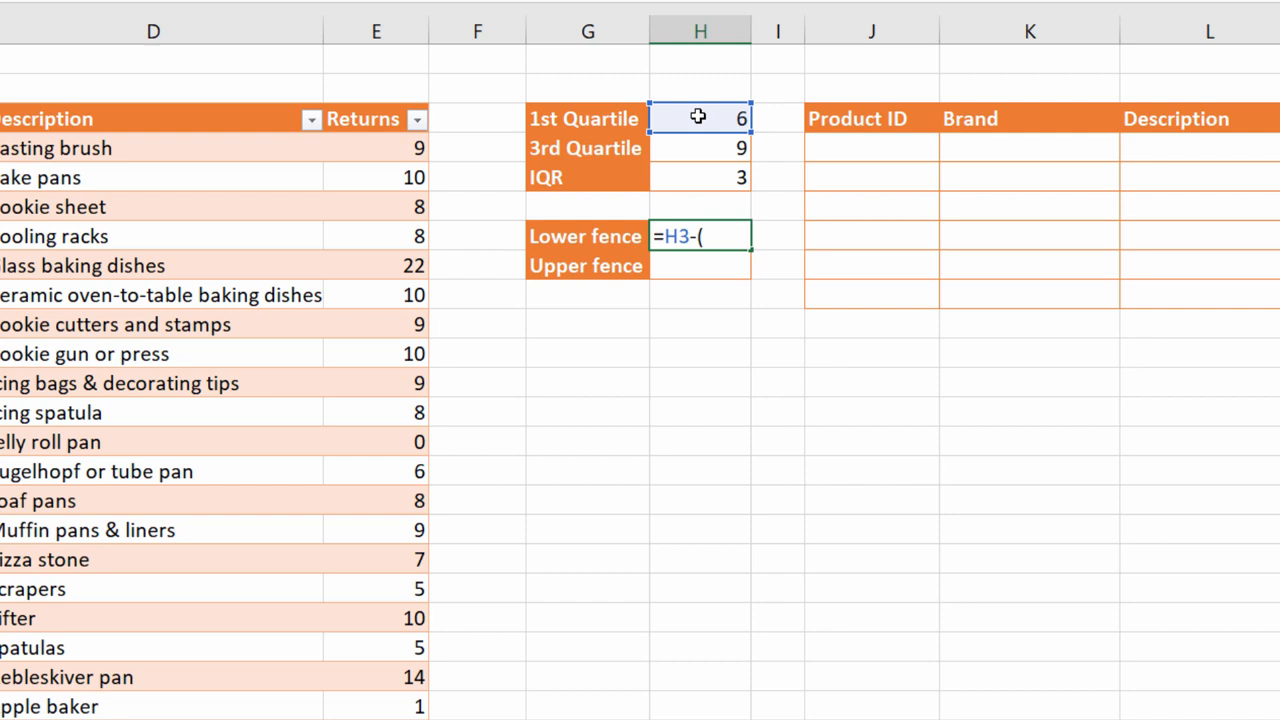
pyautogui.click(715, 178)
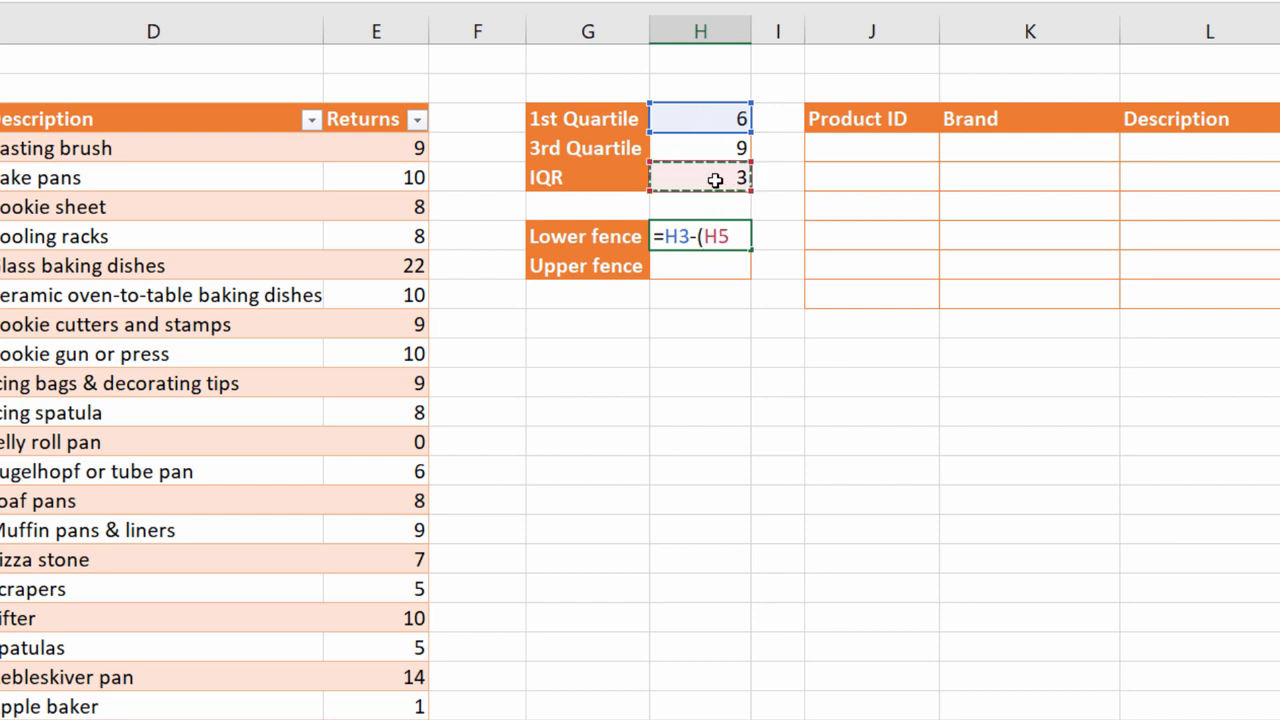
pyautogui.write('*1.5)')
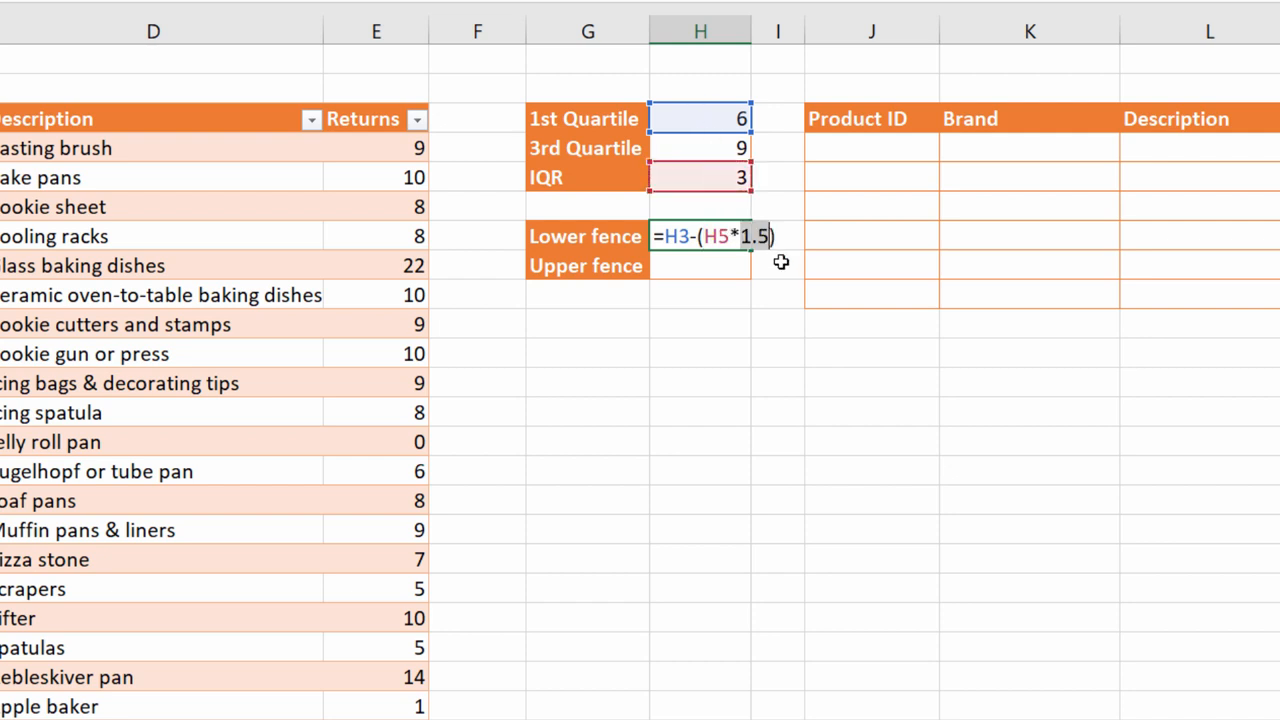
pyautogui.moveTo(747, 234); pyautogui.dragTo(773, 234)
pyautogui.press('Return')
pyautogui.write('=')
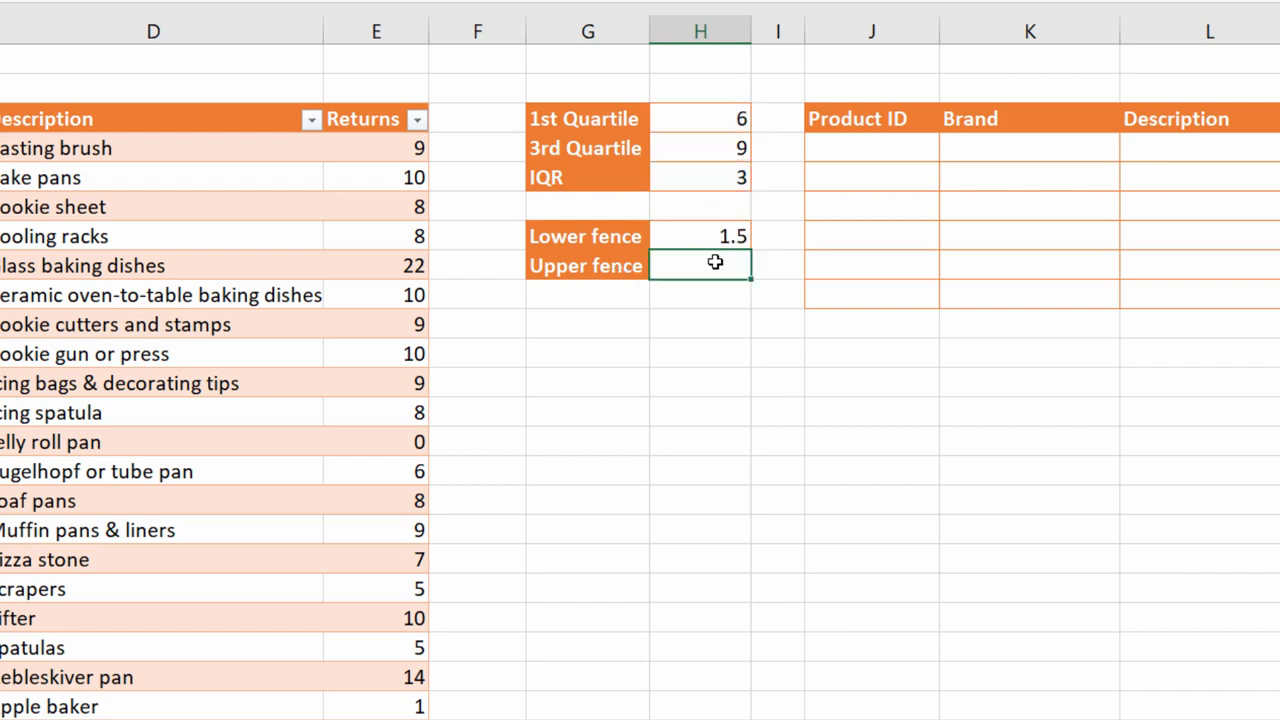
# Compute the upper fence in H8 as =H4+(H5*1.5), giving 13.5
pyautogui.click(700, 150)
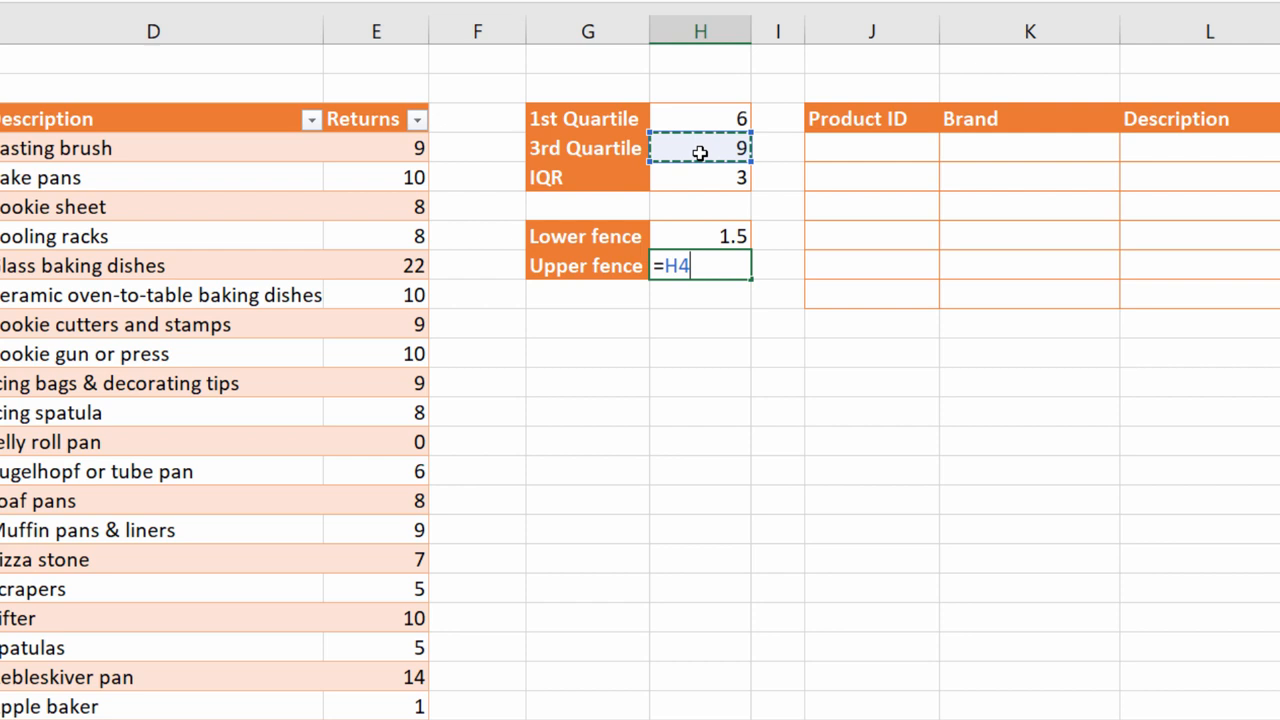
pyautogui.write('+(')
pyautogui.click(716, 181)
pyautogui.write('*')
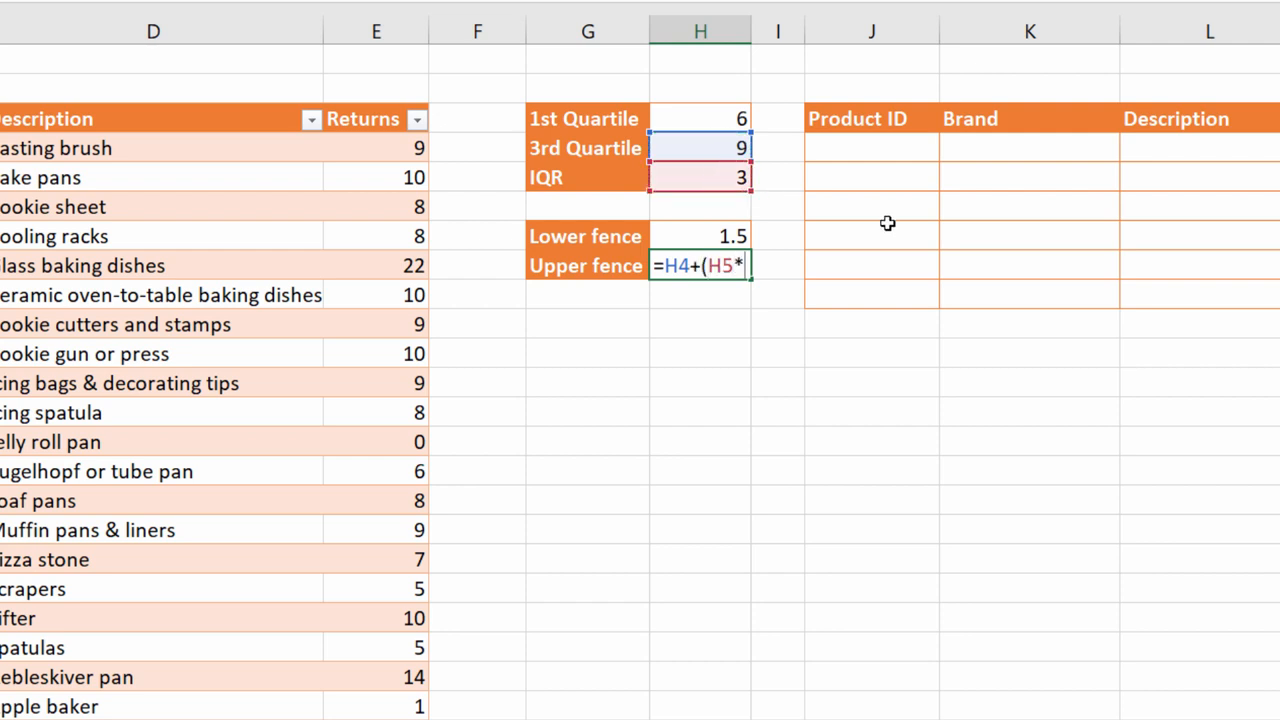
pyautogui.write('1.5')
pyautogui.press('Return')
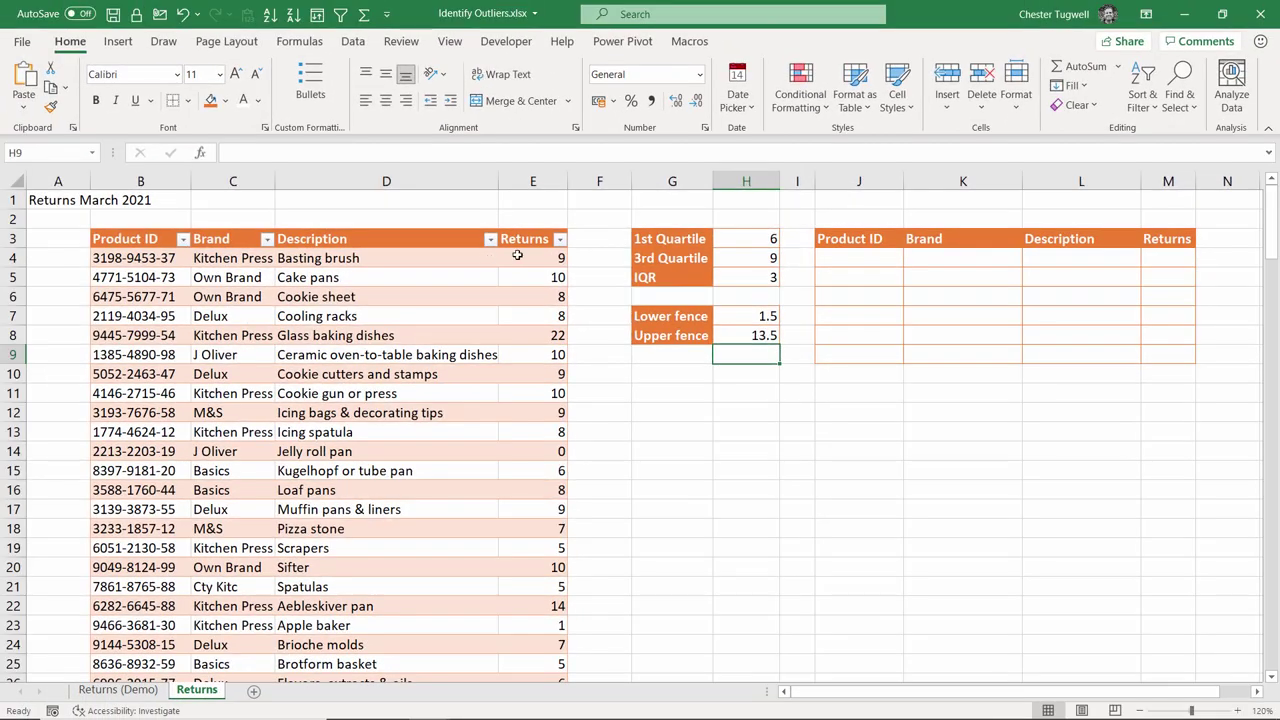
# Select all Returns values from E4 down to the bottom of the table
pyautogui.click(536, 257)
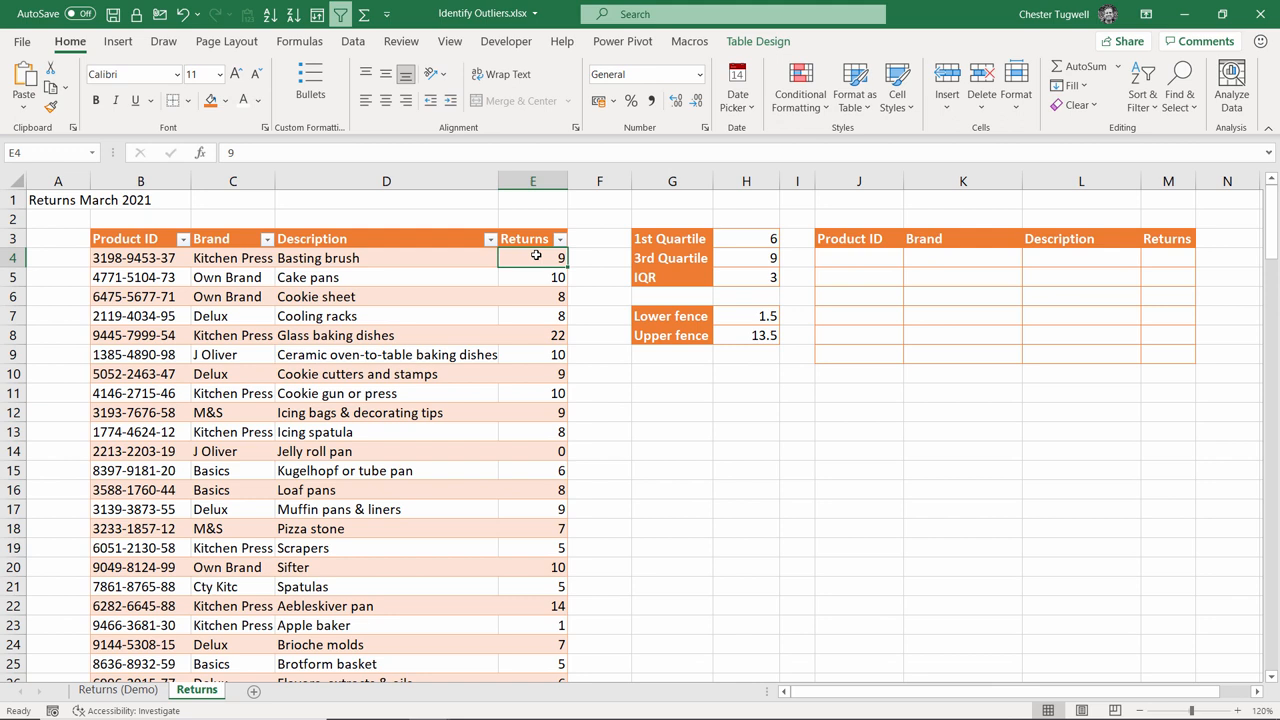
pyautogui.hotkey('ctrl', 'shift', 'Down')
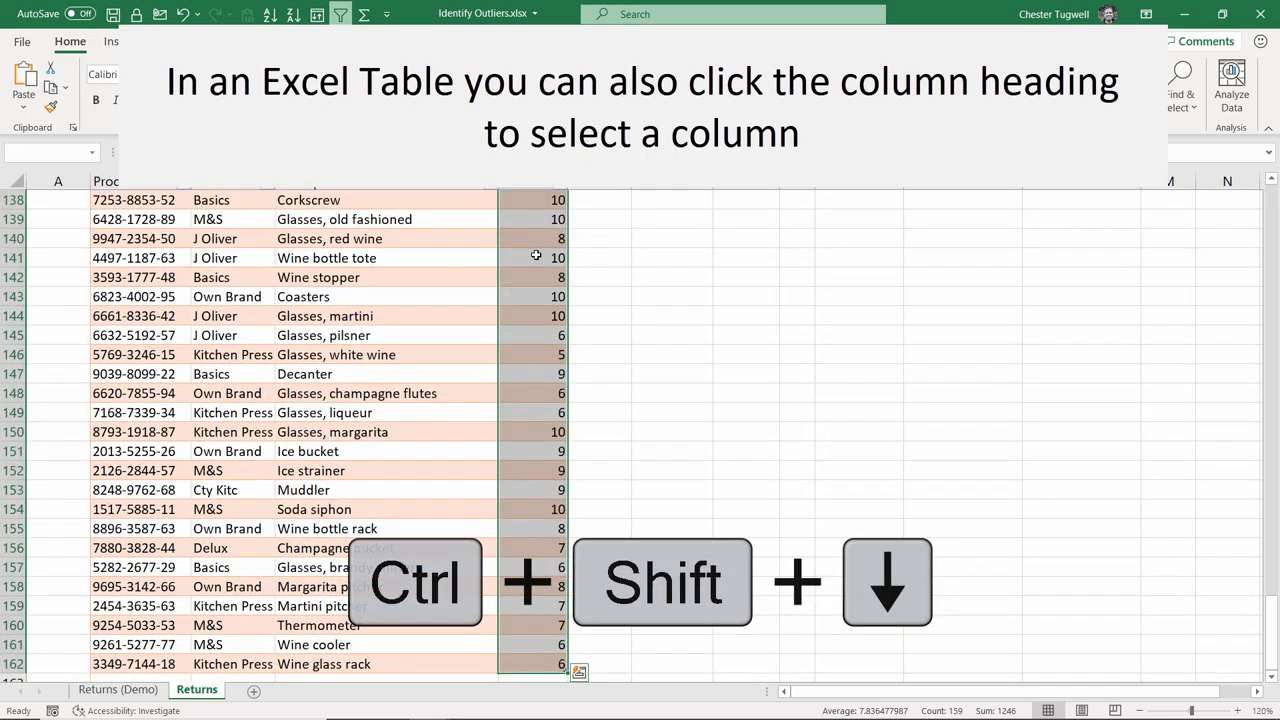
pyautogui.hotkey('ctrl', 'BackSpace')
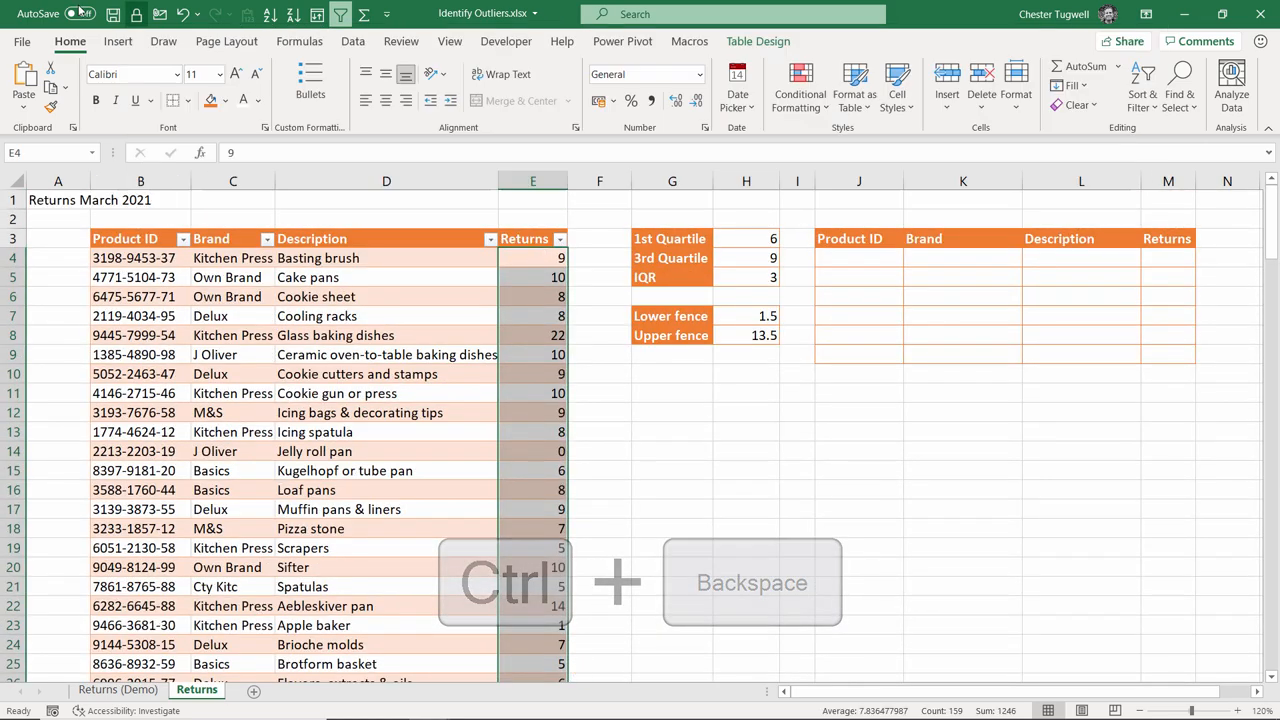
# Create a highlight rule for cell values not between $H$7 and $H$8
pyautogui.click(800, 90)
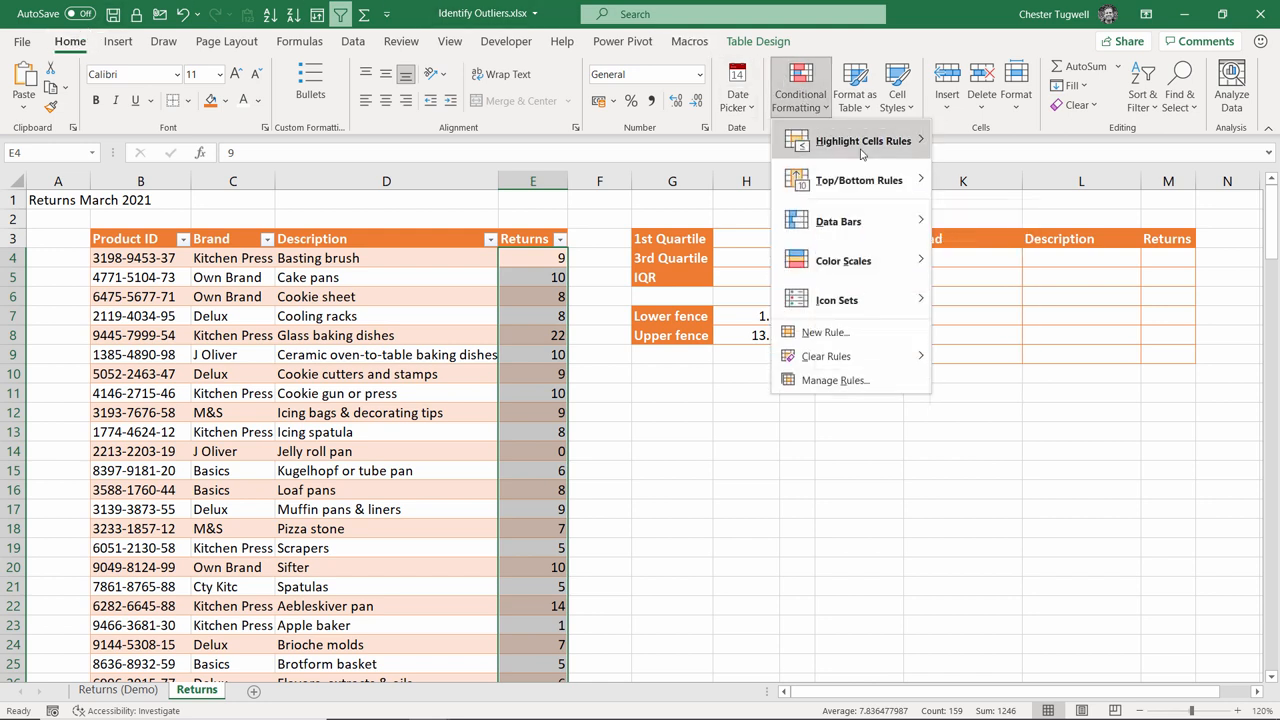
pyautogui.moveTo(858, 141)
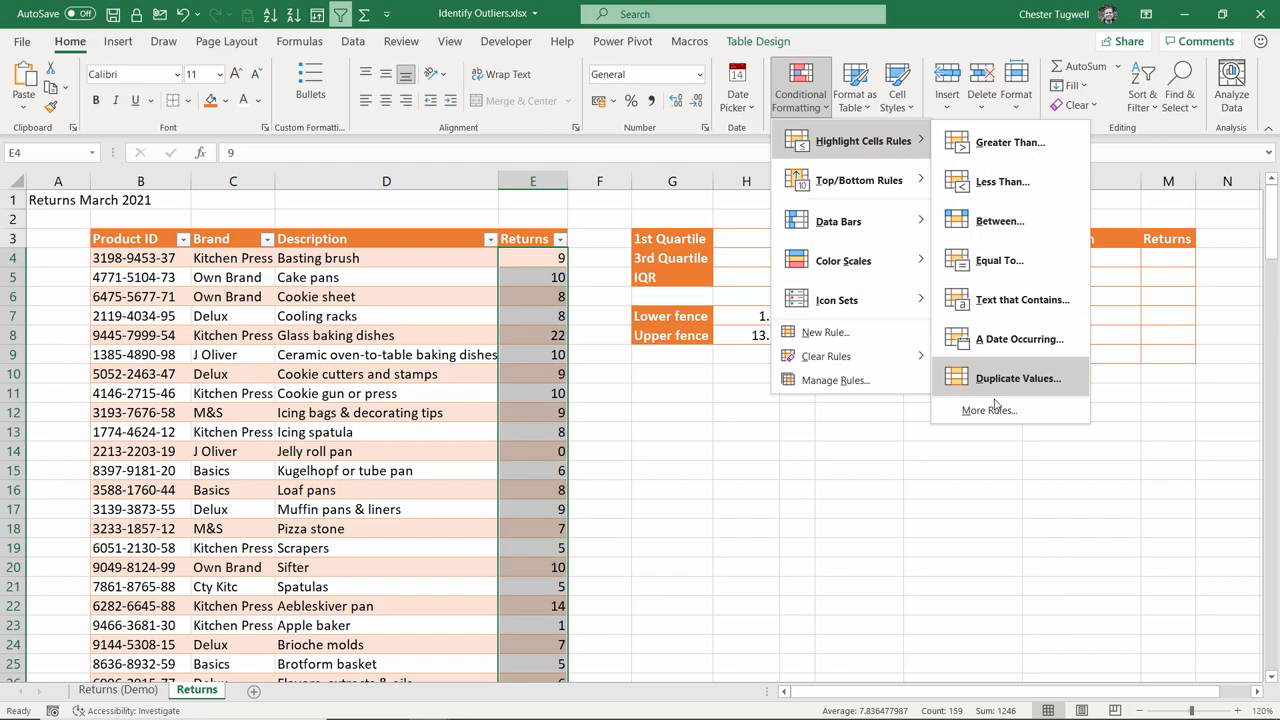
pyautogui.click(988, 410)
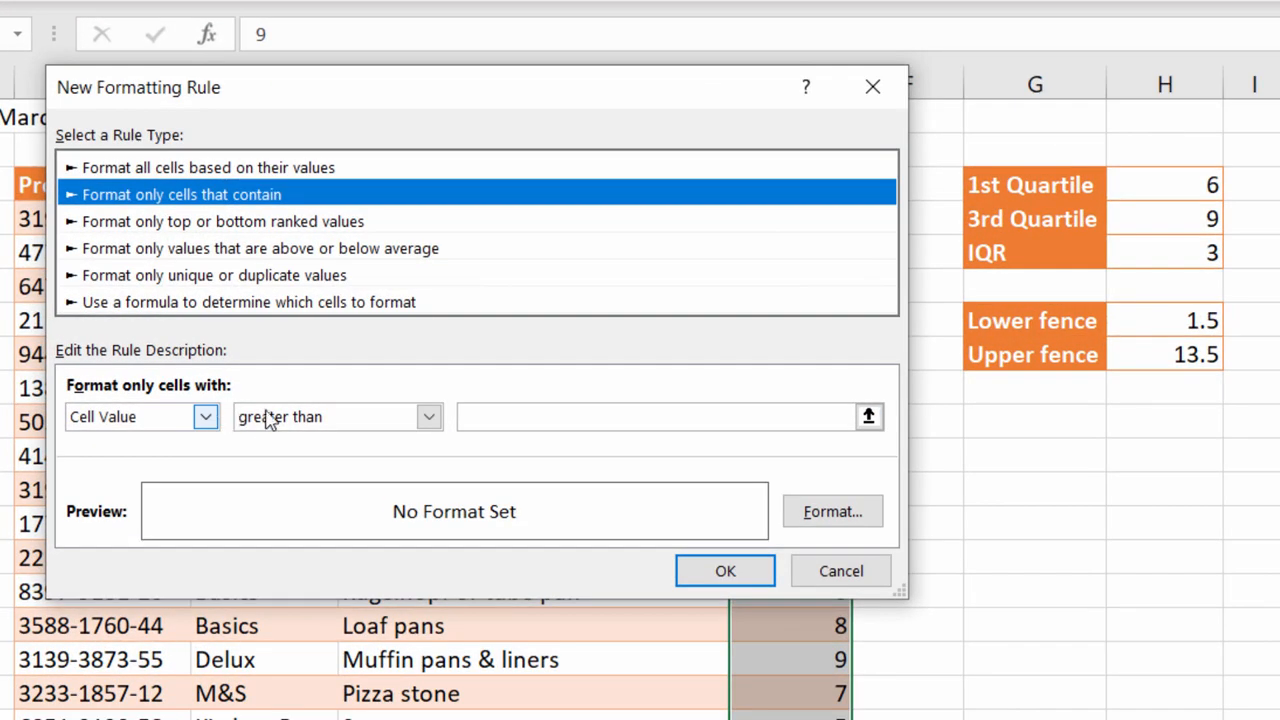
pyautogui.click(381, 395)
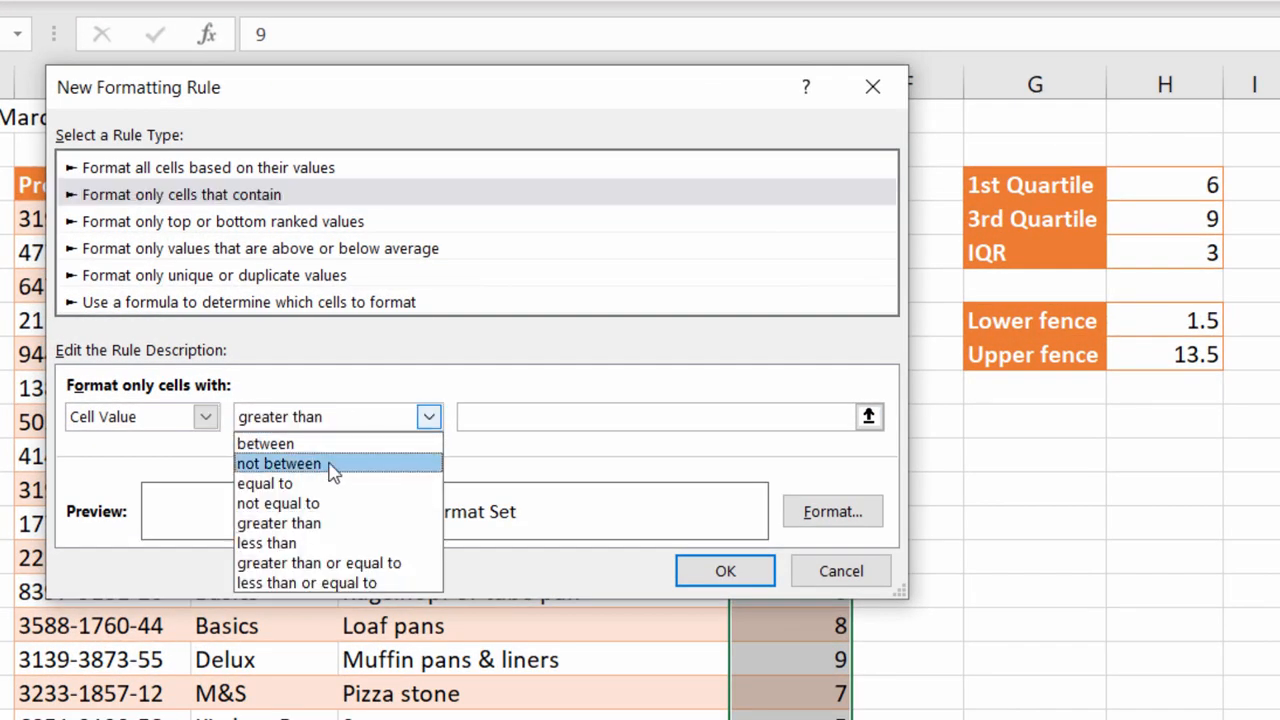
pyautogui.click(300, 460)
pyautogui.click(492, 420)
pyautogui.click(1190, 321)
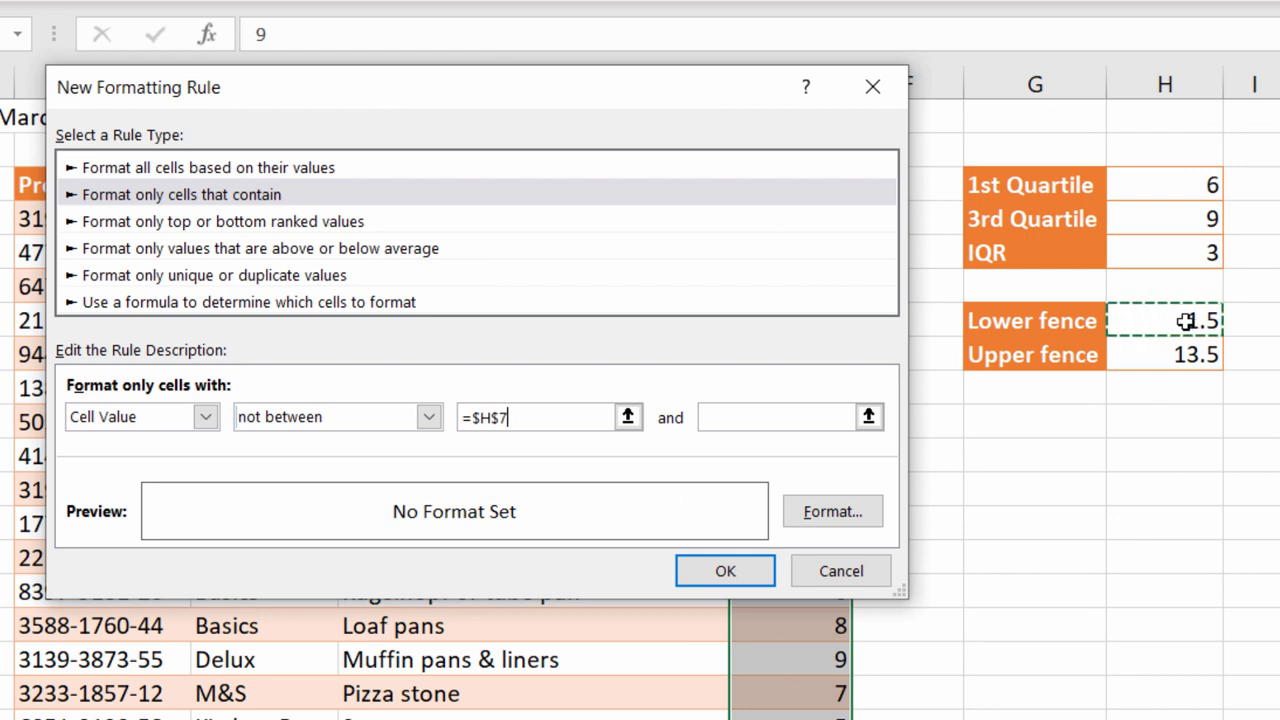
pyautogui.click(775, 417)
pyautogui.click(1170, 355)
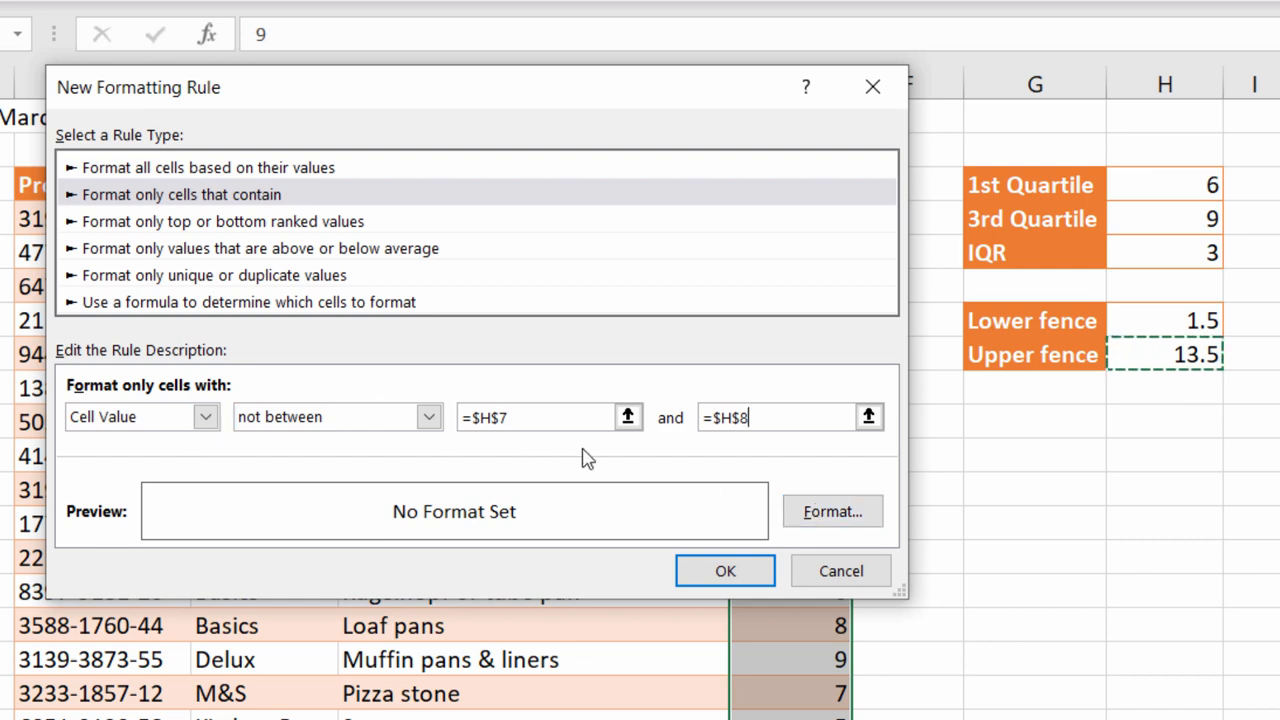
# Format outliers with orange fill and white font, then apply the rule
pyautogui.click(832, 511)
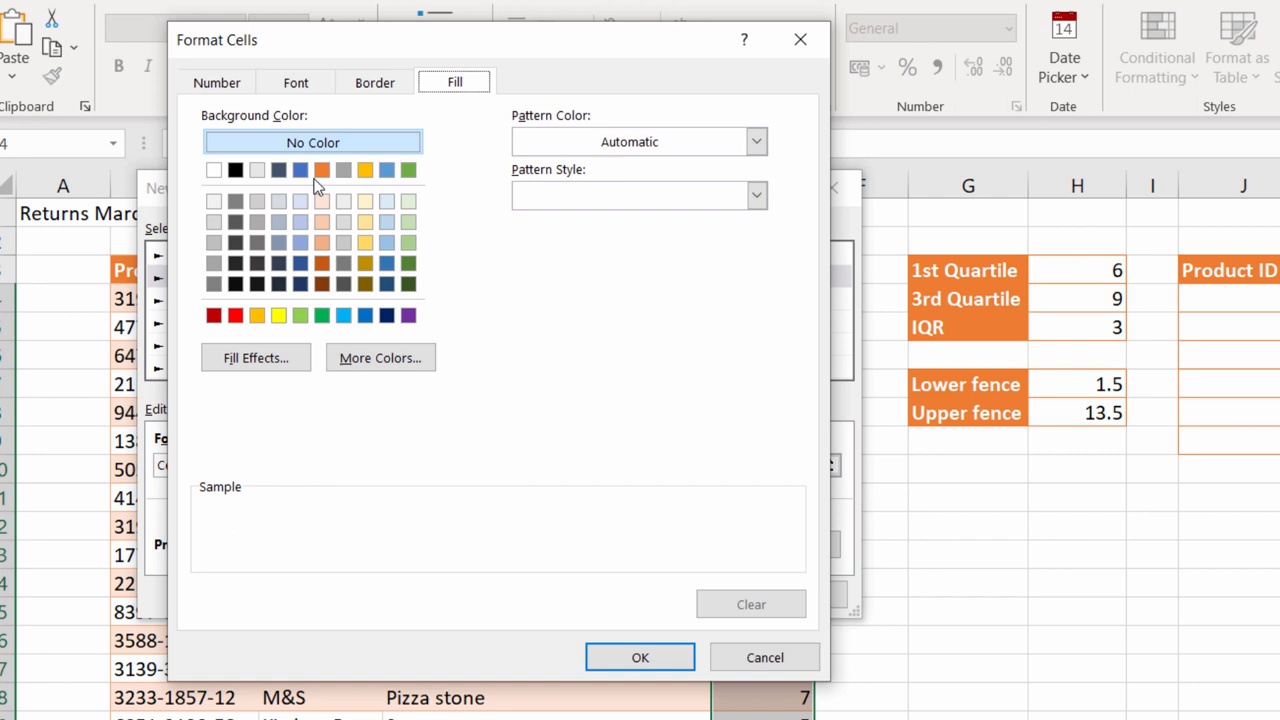
pyautogui.click(321, 170)
pyautogui.click(296, 82)
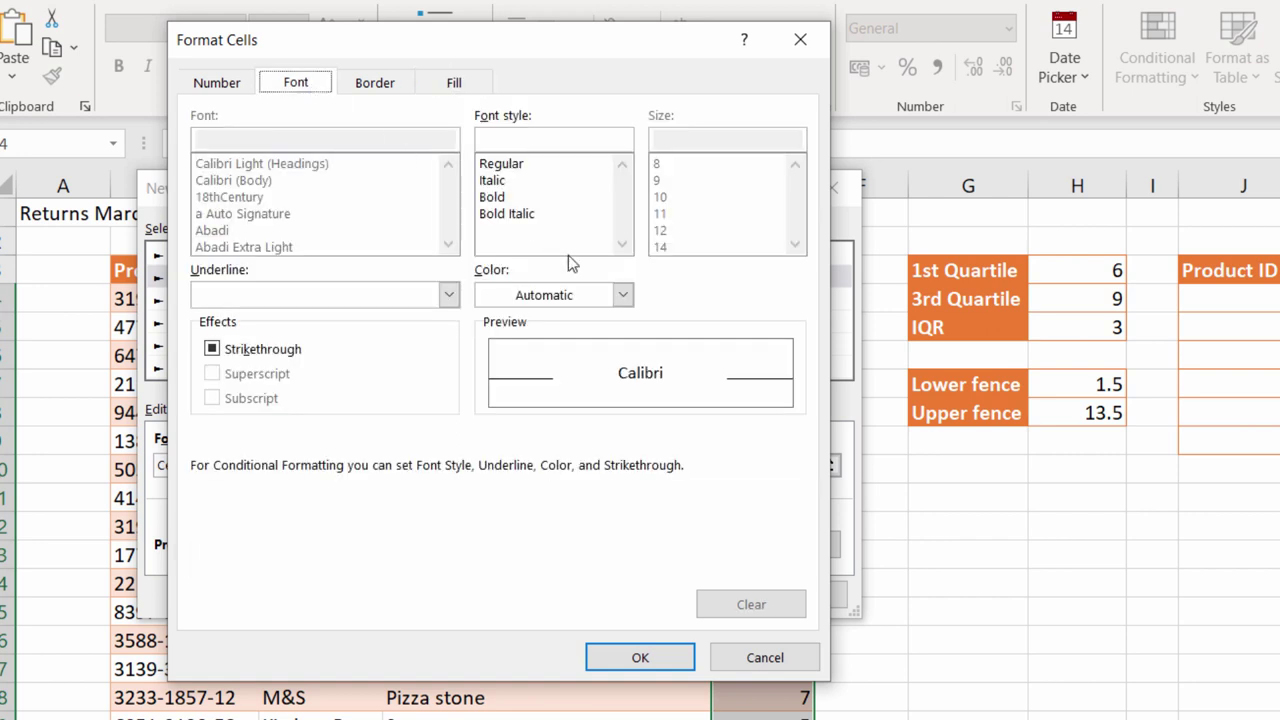
pyautogui.click(622, 295)
pyautogui.click(491, 395)
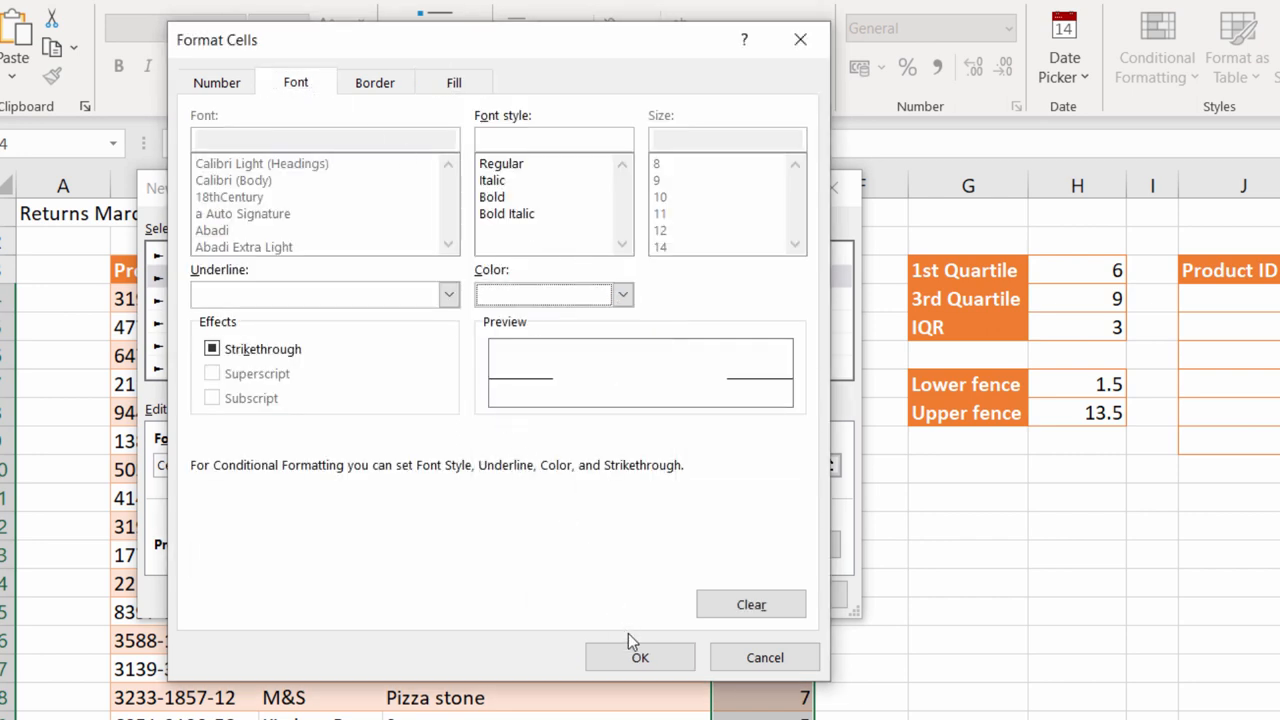
pyautogui.click(640, 657)
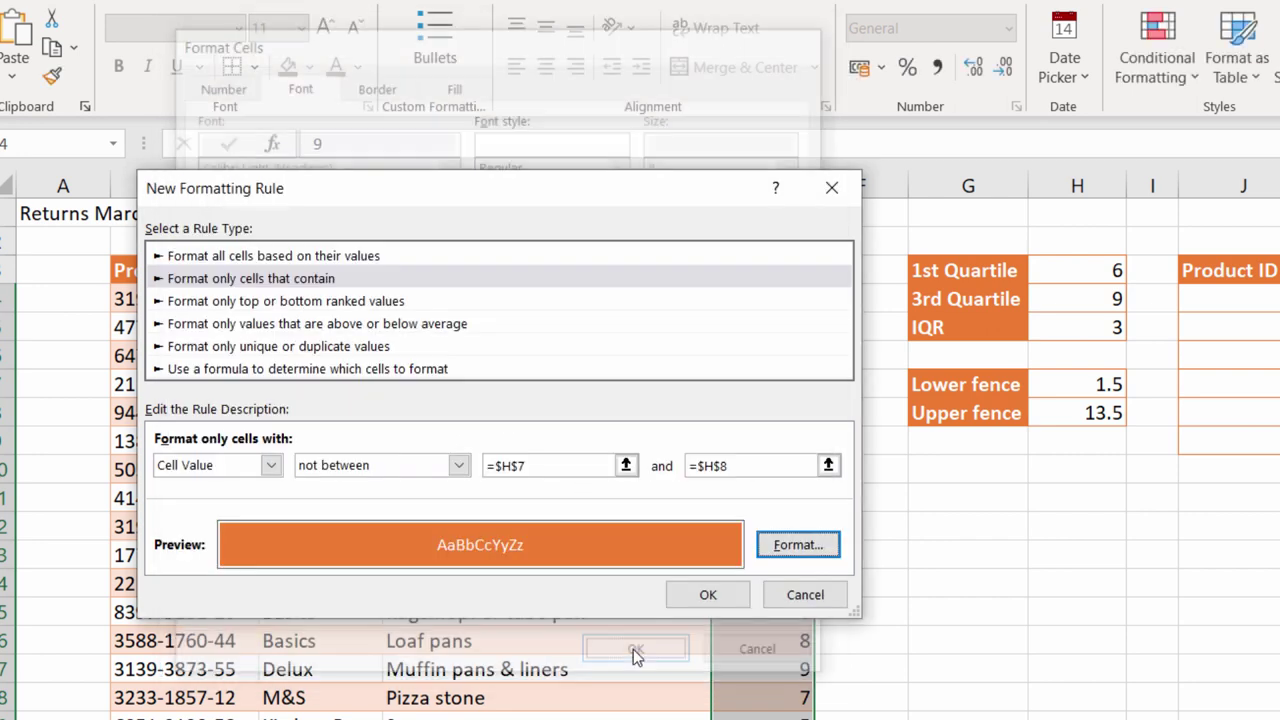
pyautogui.click(707, 594)
pyautogui.click(780, 498)
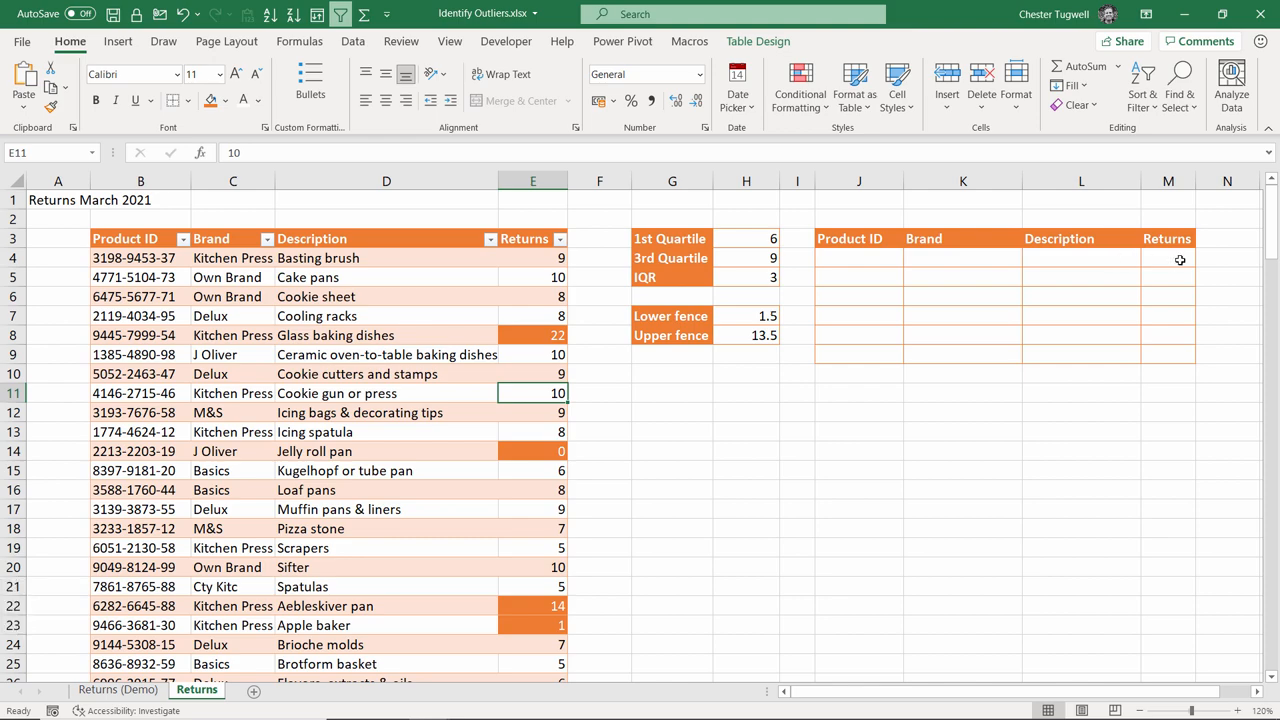
# Select the first Product ID cell under the outlier table headers
pyautogui.click(857, 258)
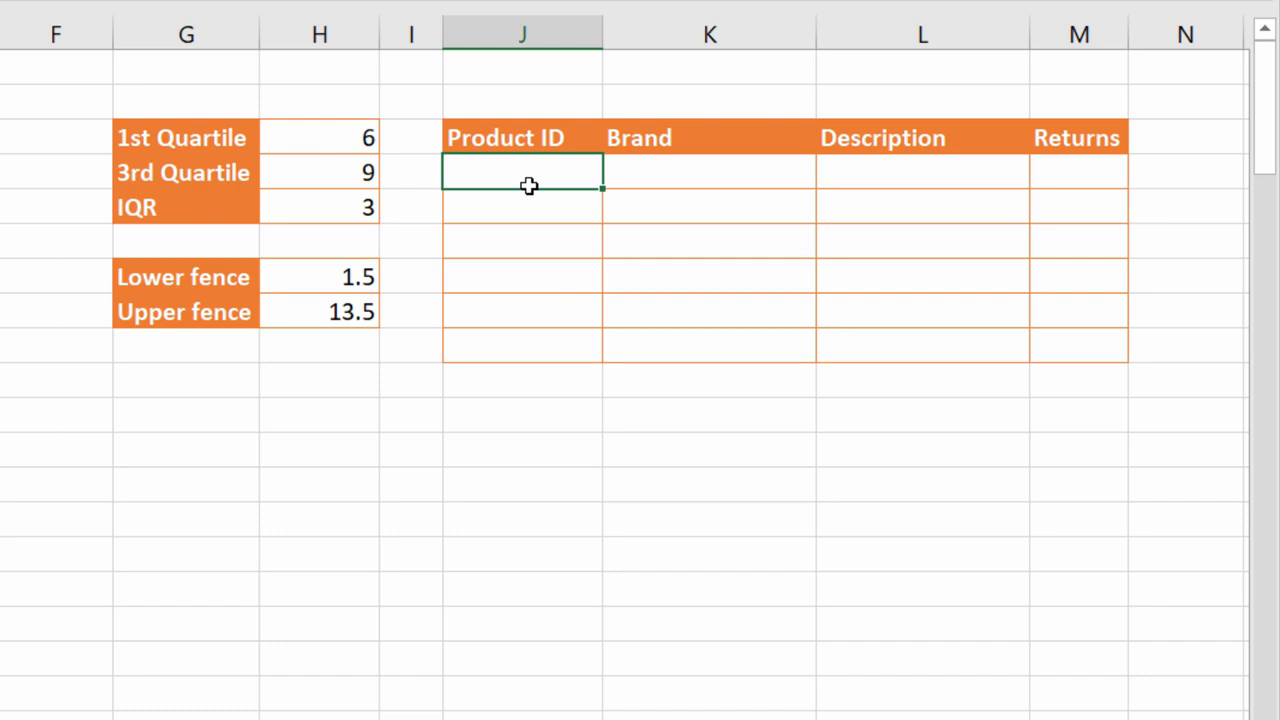
pyautogui.write('=filter(r')
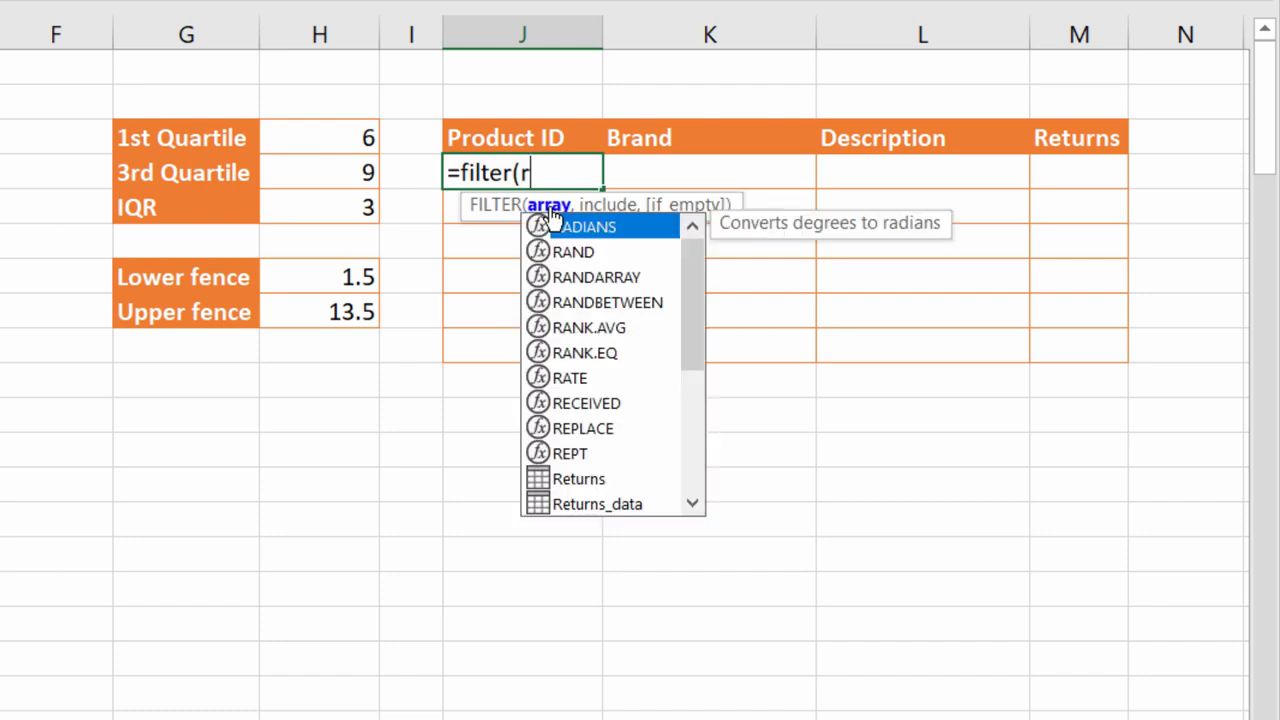
# Build FILTER(Returns_data,(Returns_data[Returns]<H7)+ keeping rows below the lower fence 1.5
pyautogui.doubleClick(597, 503)
pyautogui.write(',')
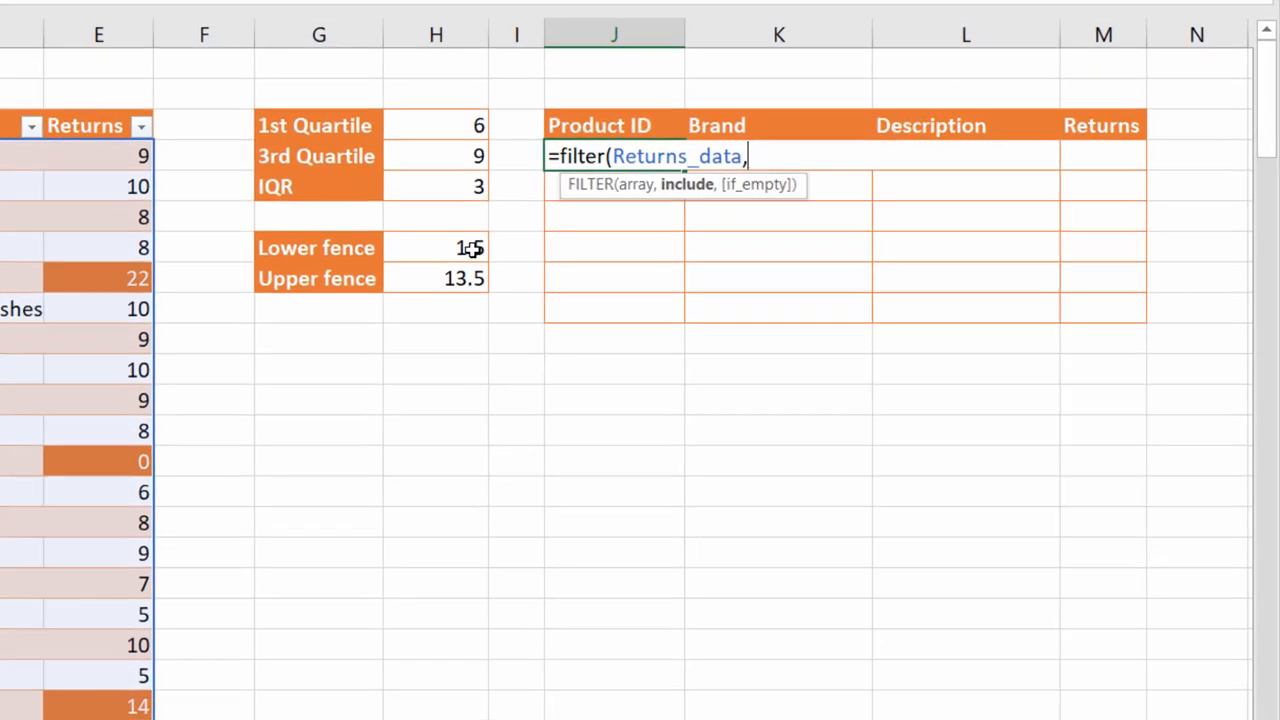
pyautogui.write('r')
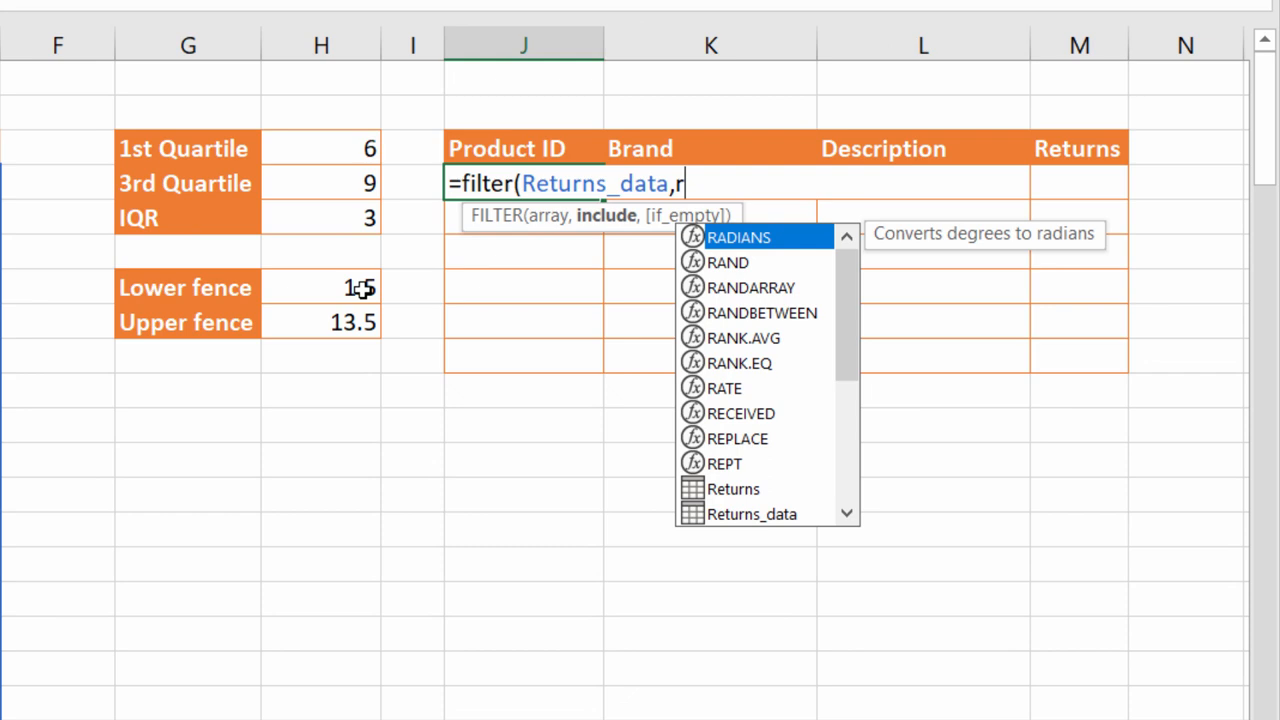
pyautogui.doubleClick(739, 520)
pyautogui.write('[')
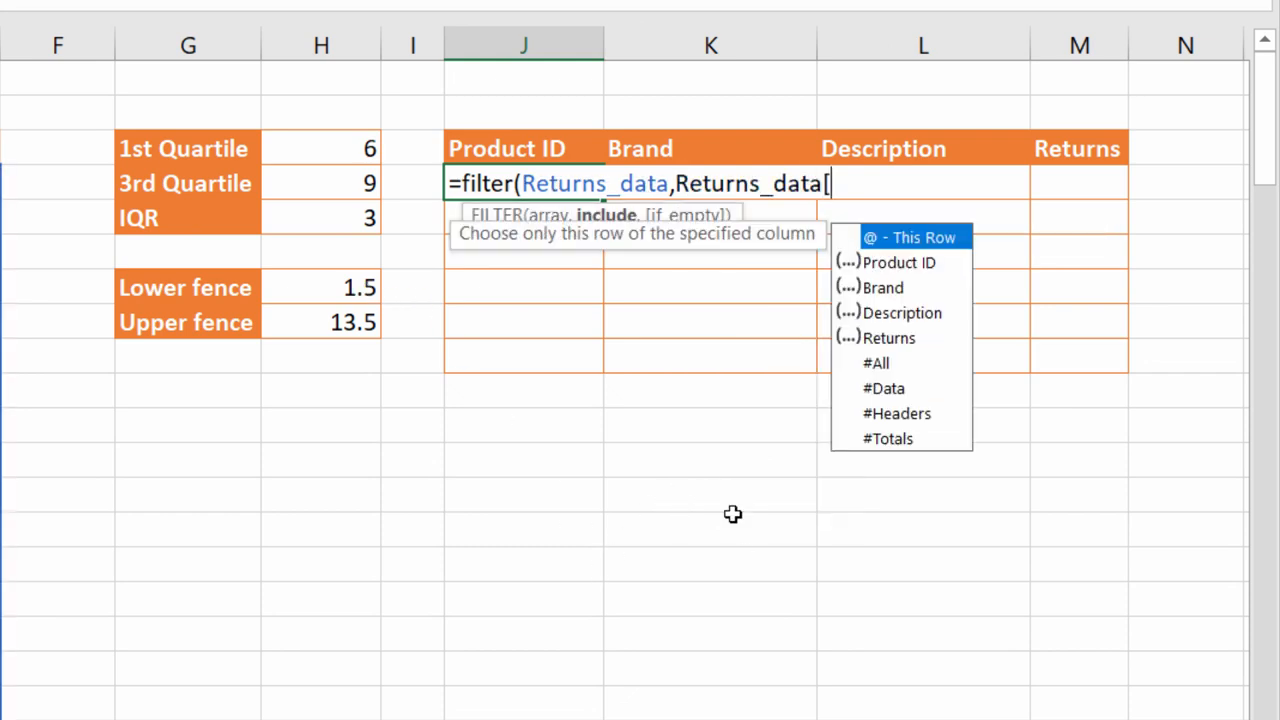
pyautogui.doubleClick(903, 338)
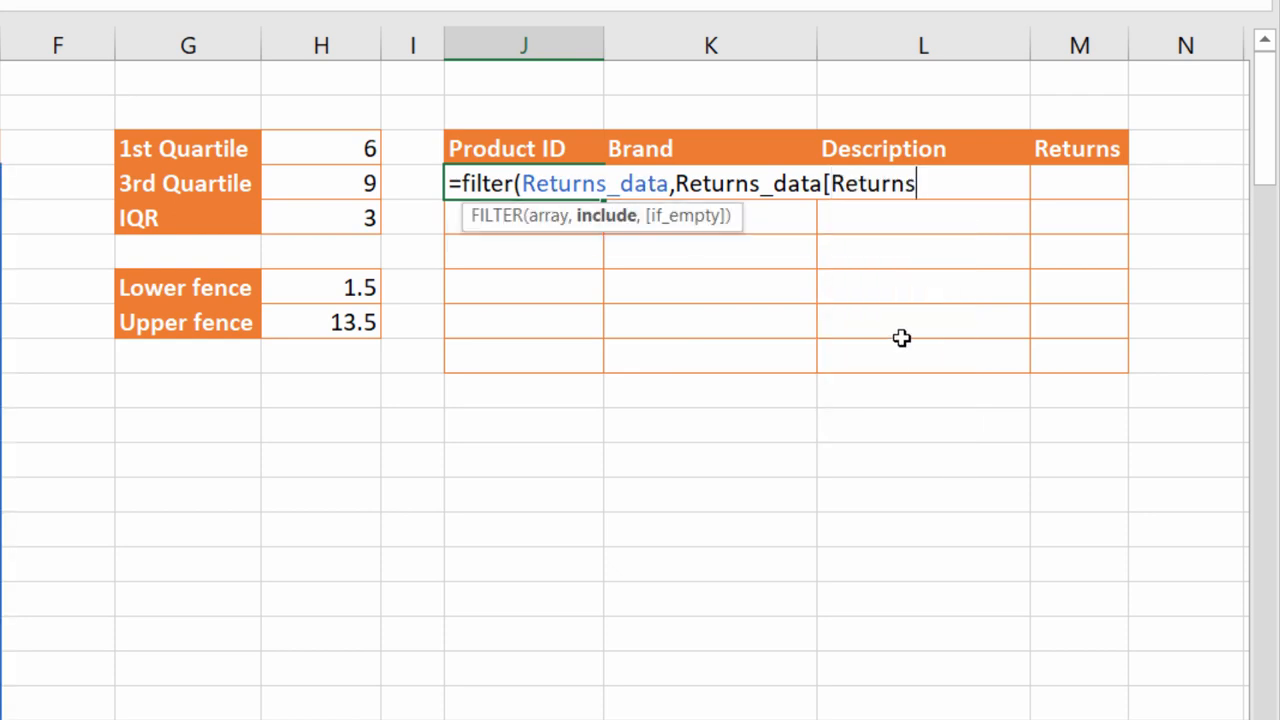
pyautogui.write(']')
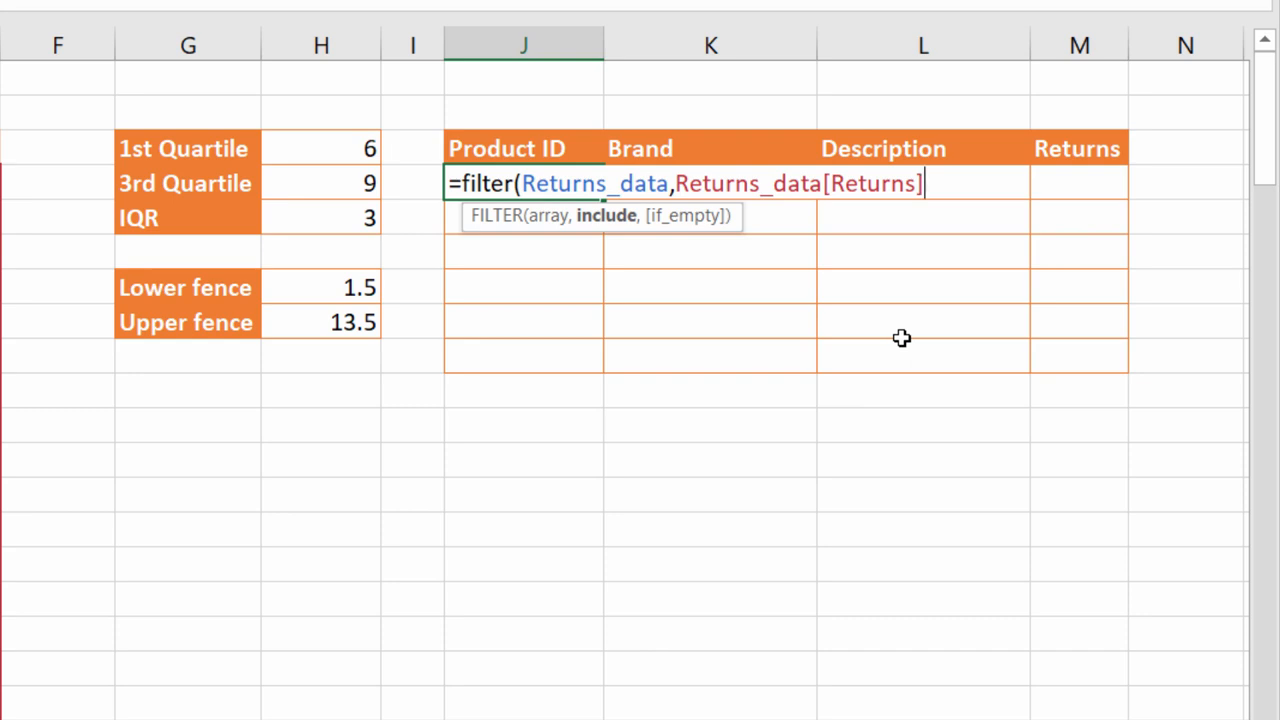
pyautogui.write('<')
pyautogui.click(324, 287)
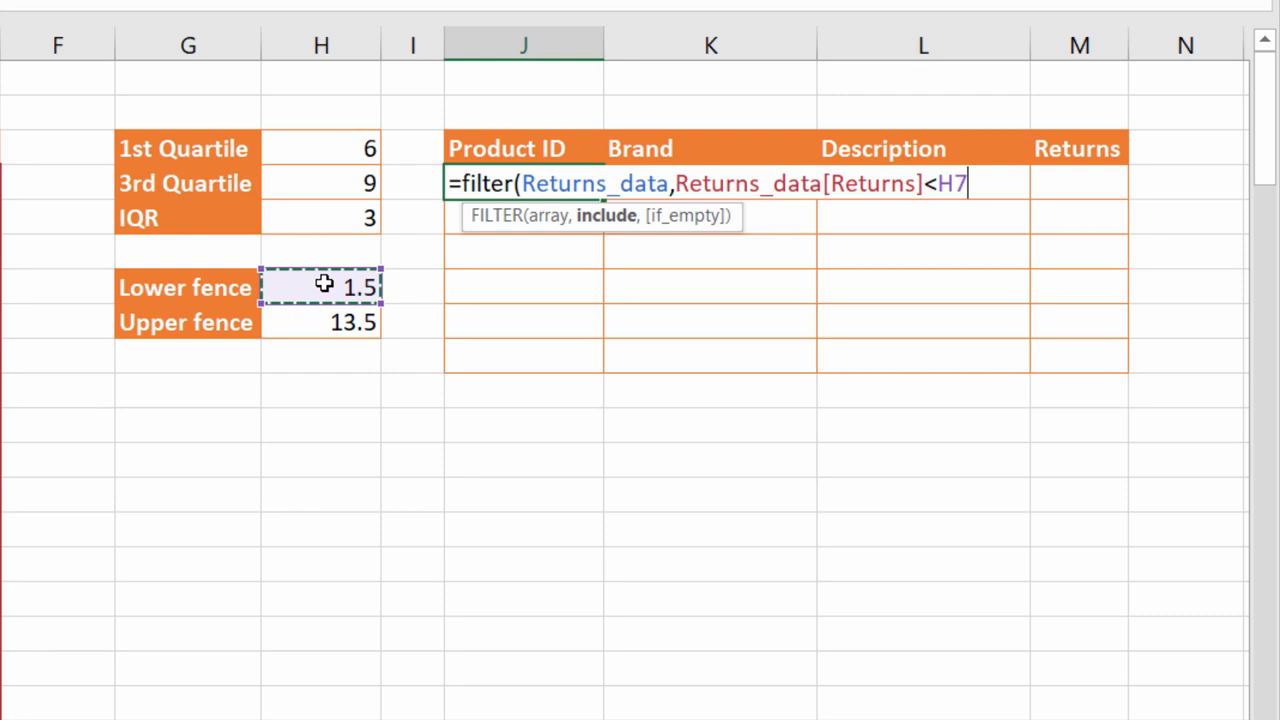
pyautogui.click(678, 183)
pyautogui.write('(')
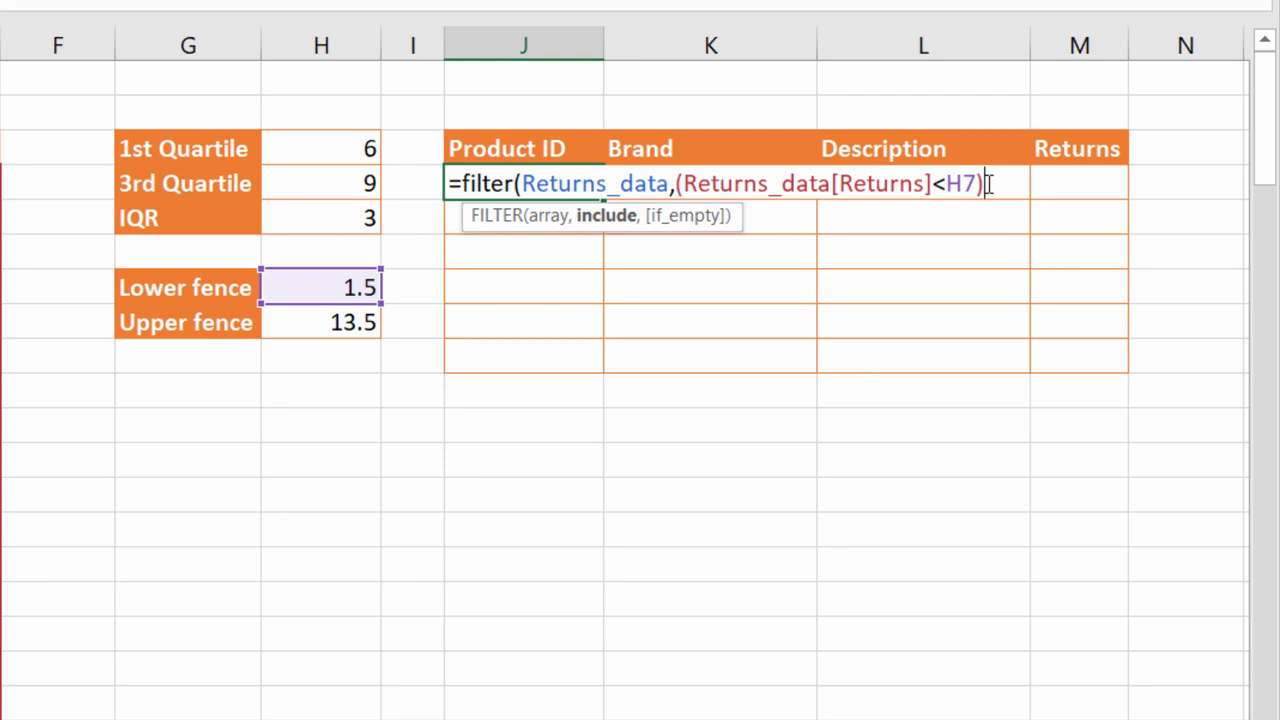
pyautogui.write('+')
pyautogui.write('(r')
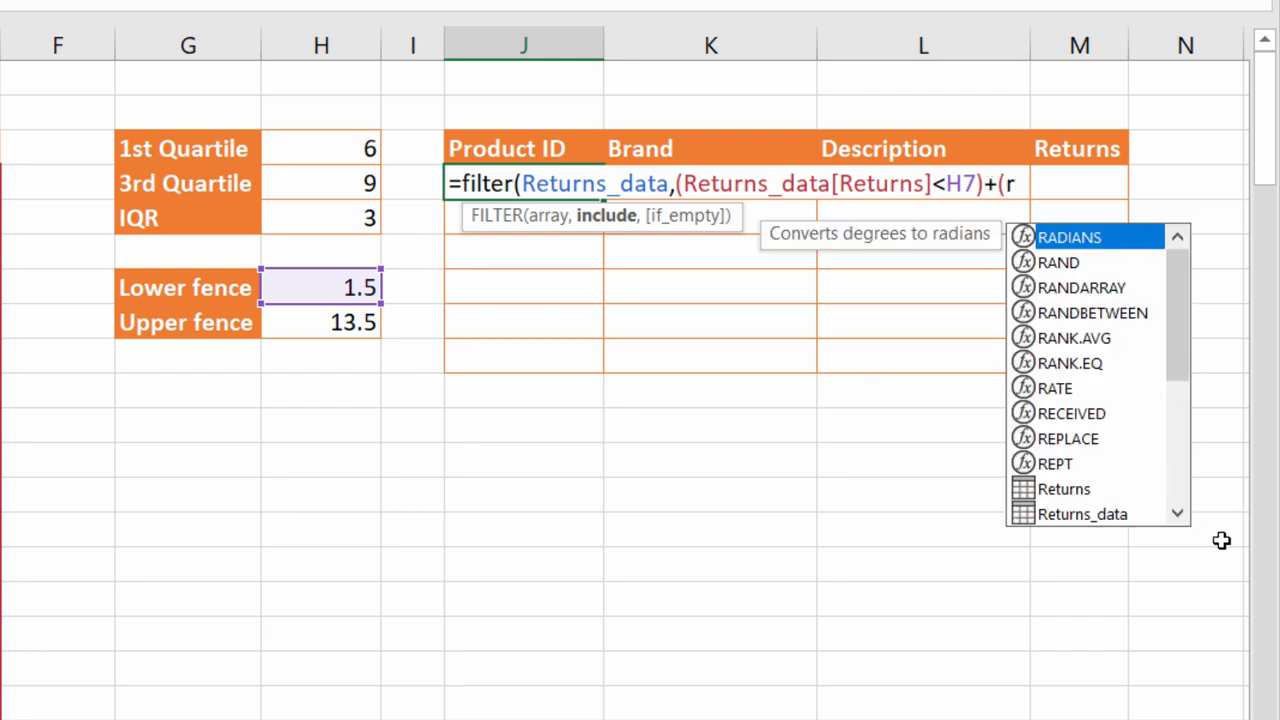
# Add (Returns_data[Returns]>H8) for the upper fence 13.5 and a "No outliers found" fallback, listing six outliers
pyautogui.click(1084, 516)
pyautogui.doubleClick(1084, 516)
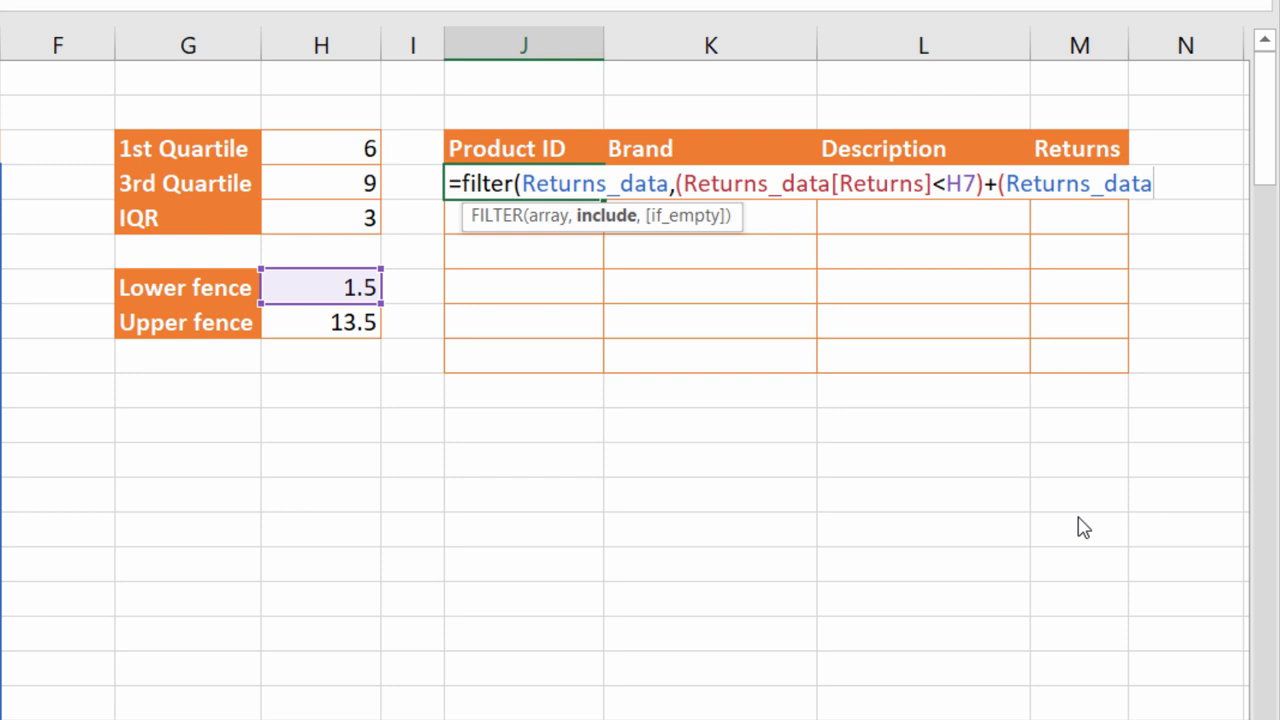
pyautogui.write('[')
pyautogui.doubleClick(1203, 340)
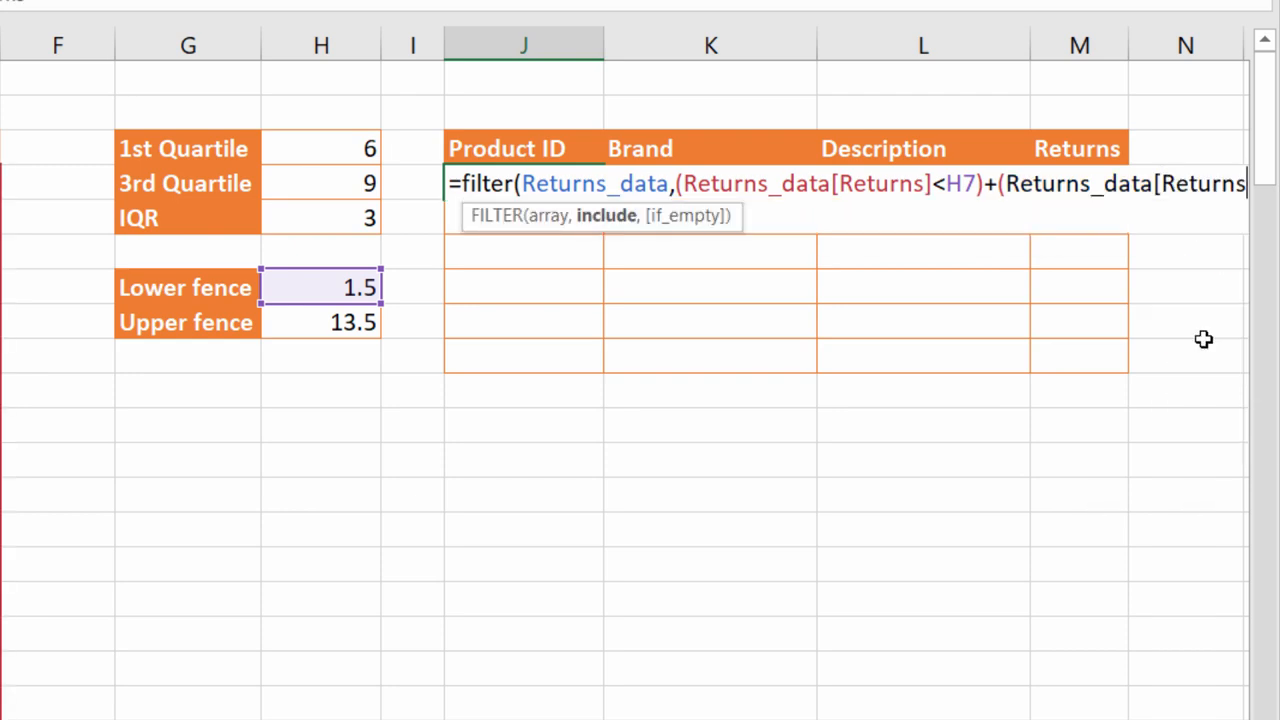
pyautogui.write(']>')
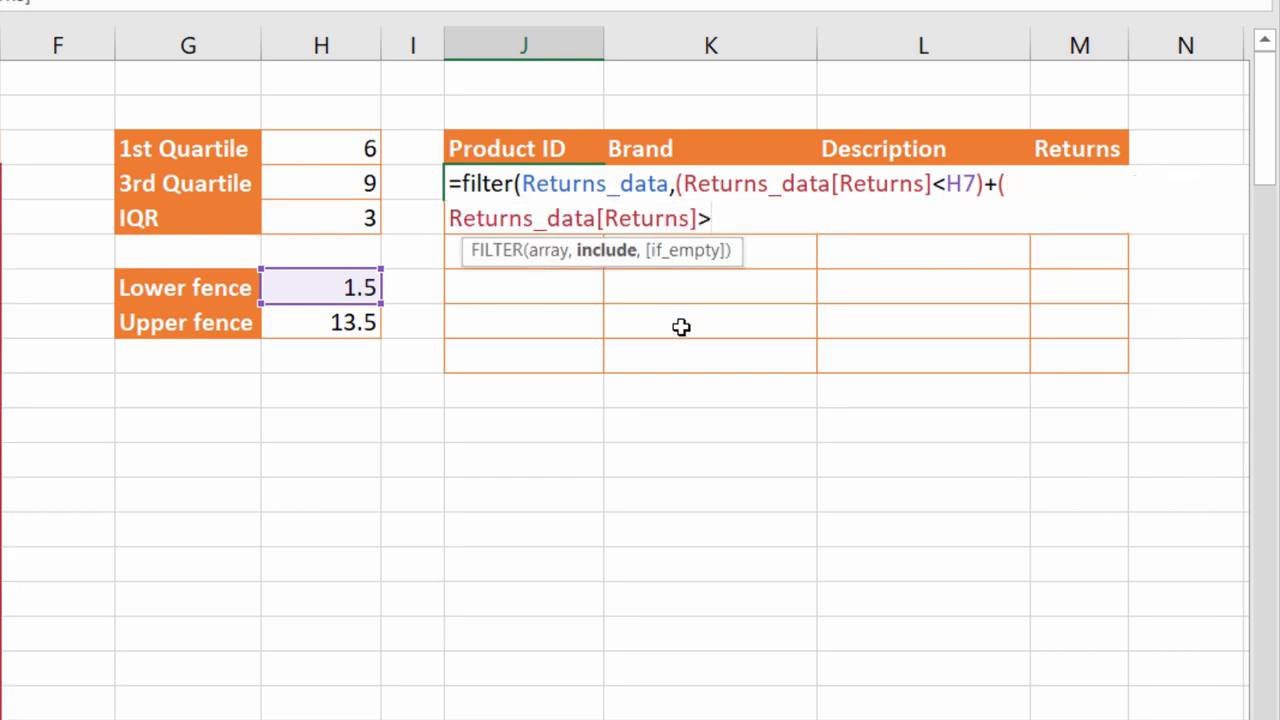
pyautogui.click(311, 320)
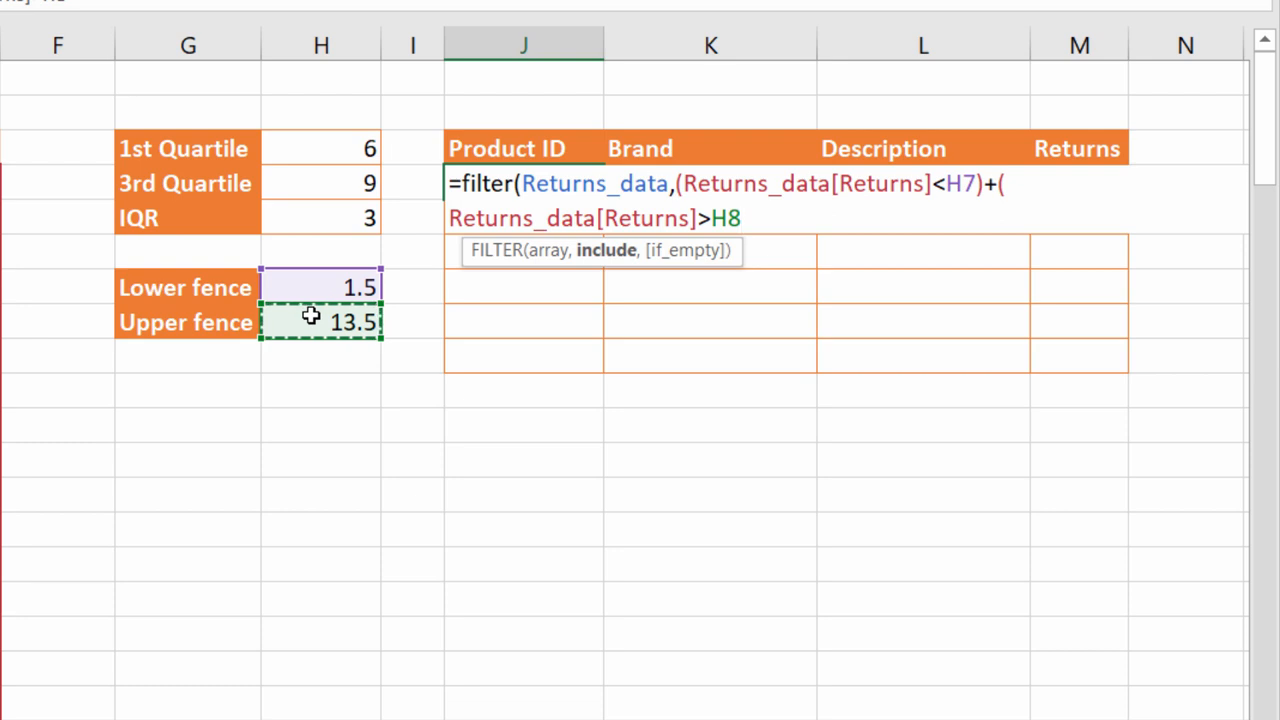
pyautogui.write(')')
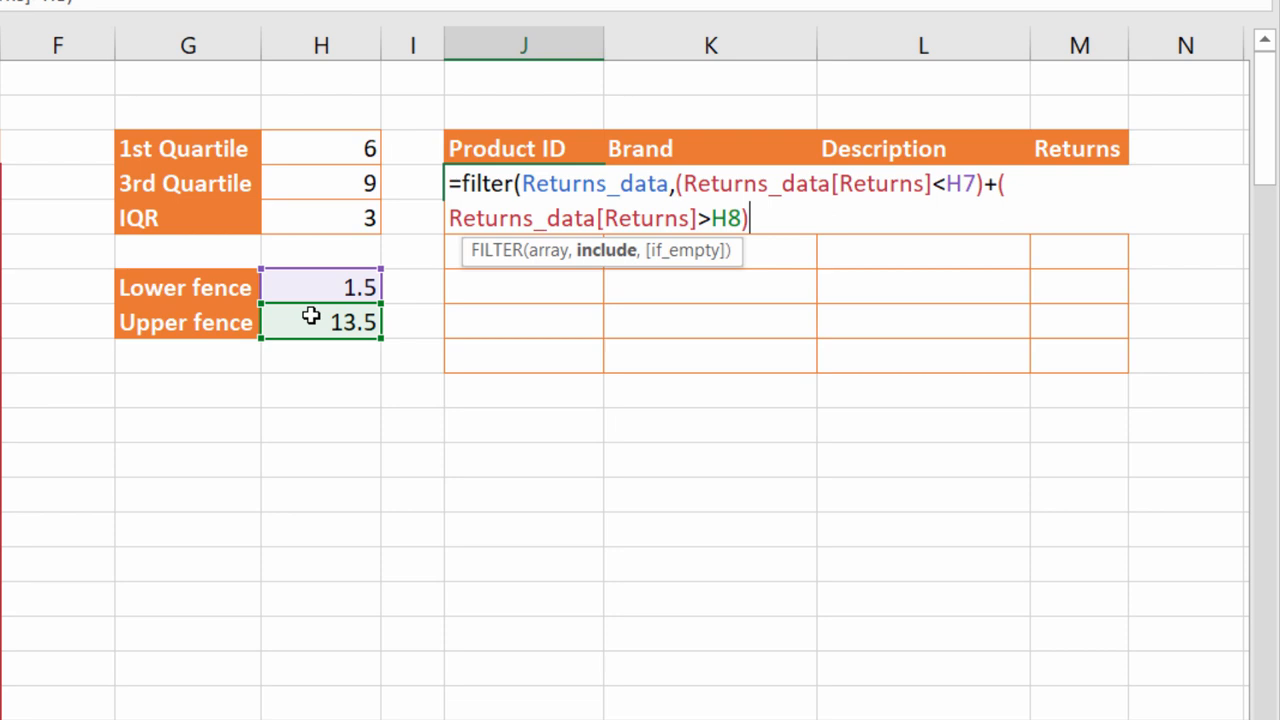
pyautogui.write(',"')
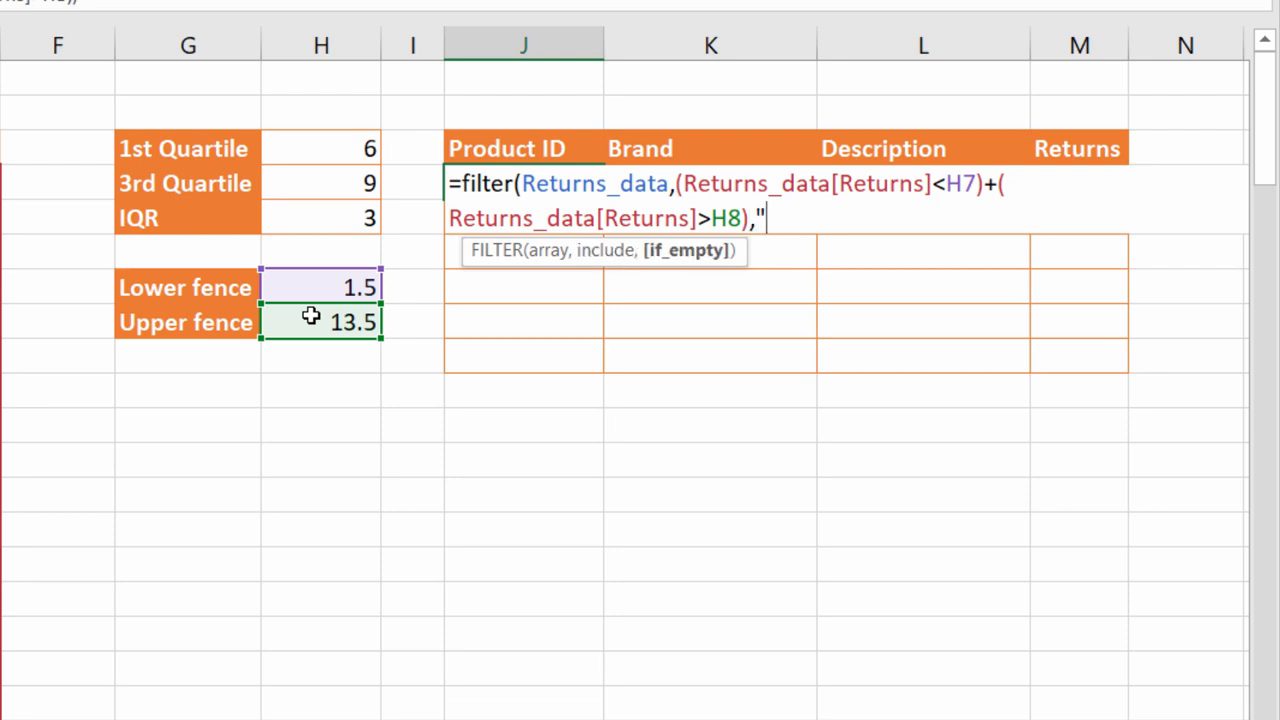
pyautogui.write('No outl')
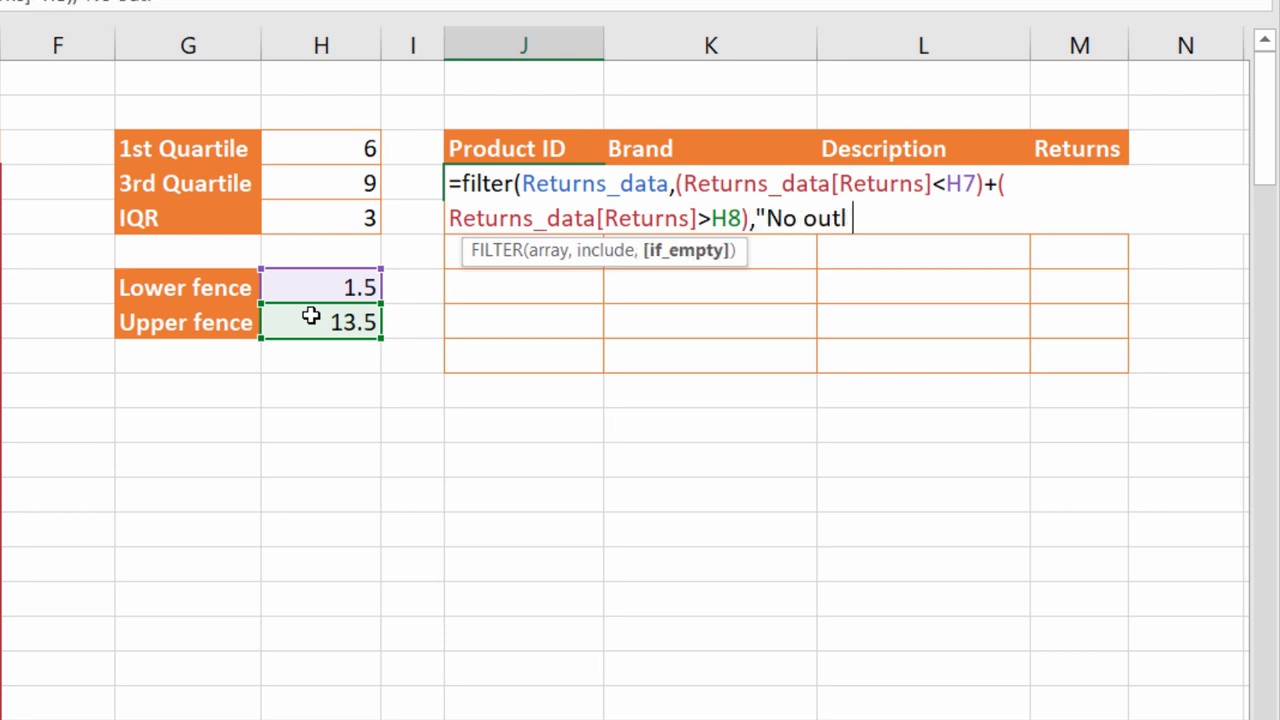
pyautogui.write('iers found')
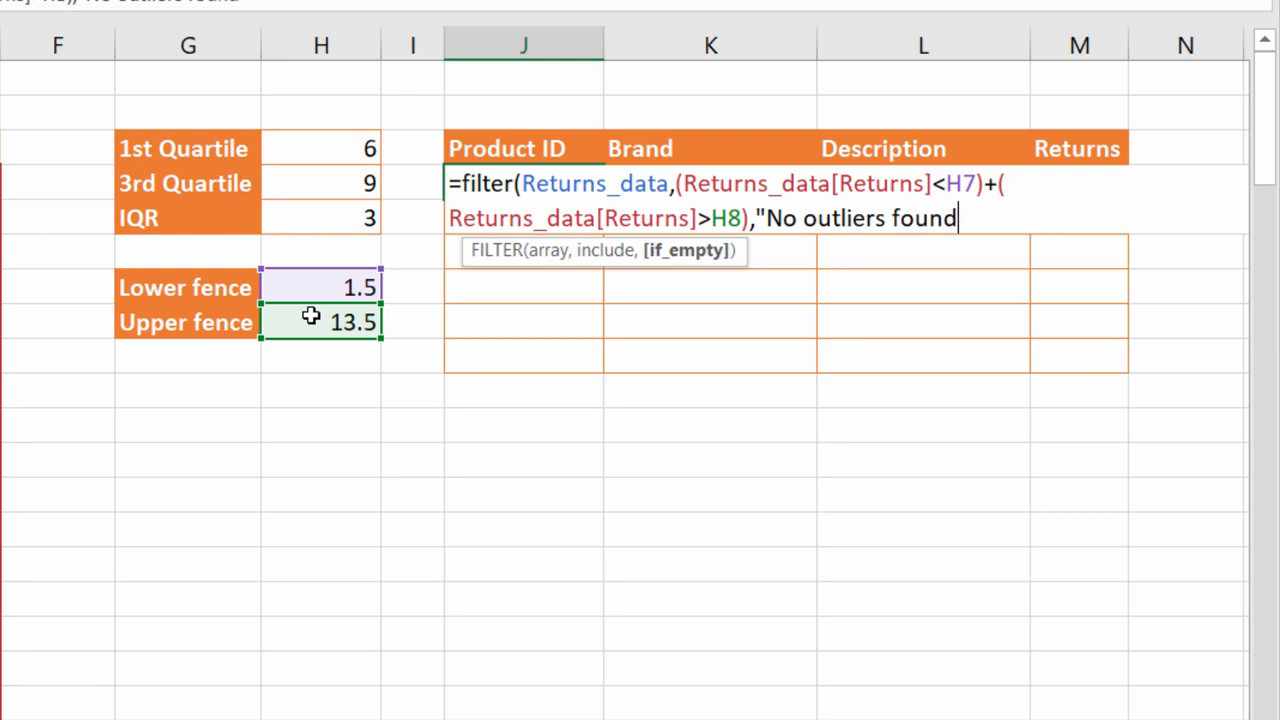
pyautogui.write('")')
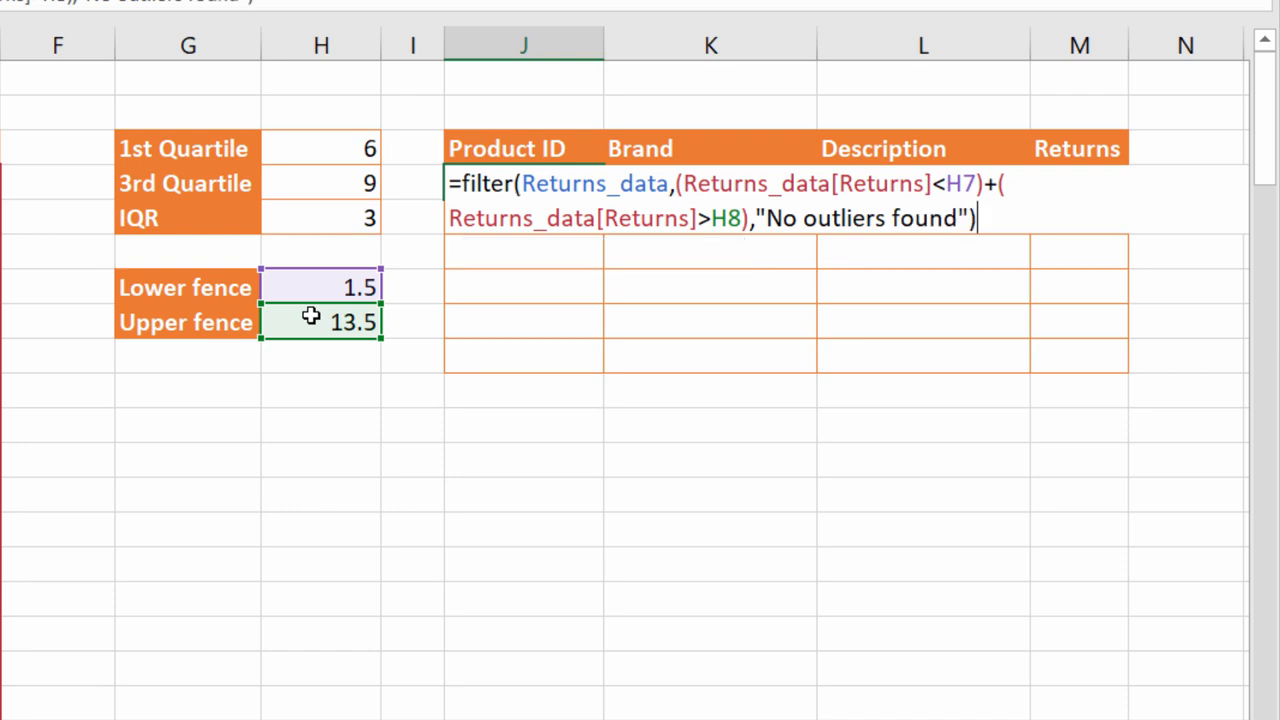
pyautogui.press('Return')
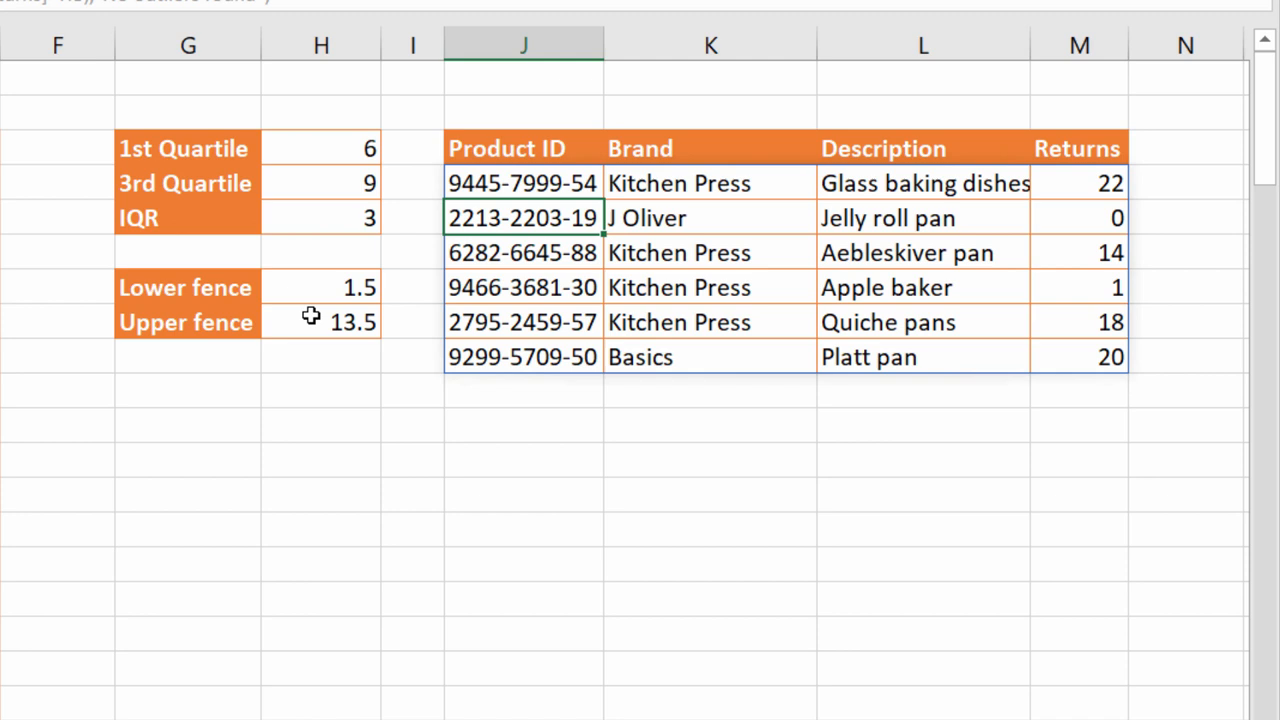
# Wrap the FILTER in SORT(...,4) so the six outliers order by returns from 0 to 22
pyautogui.doubleClick(520, 183)
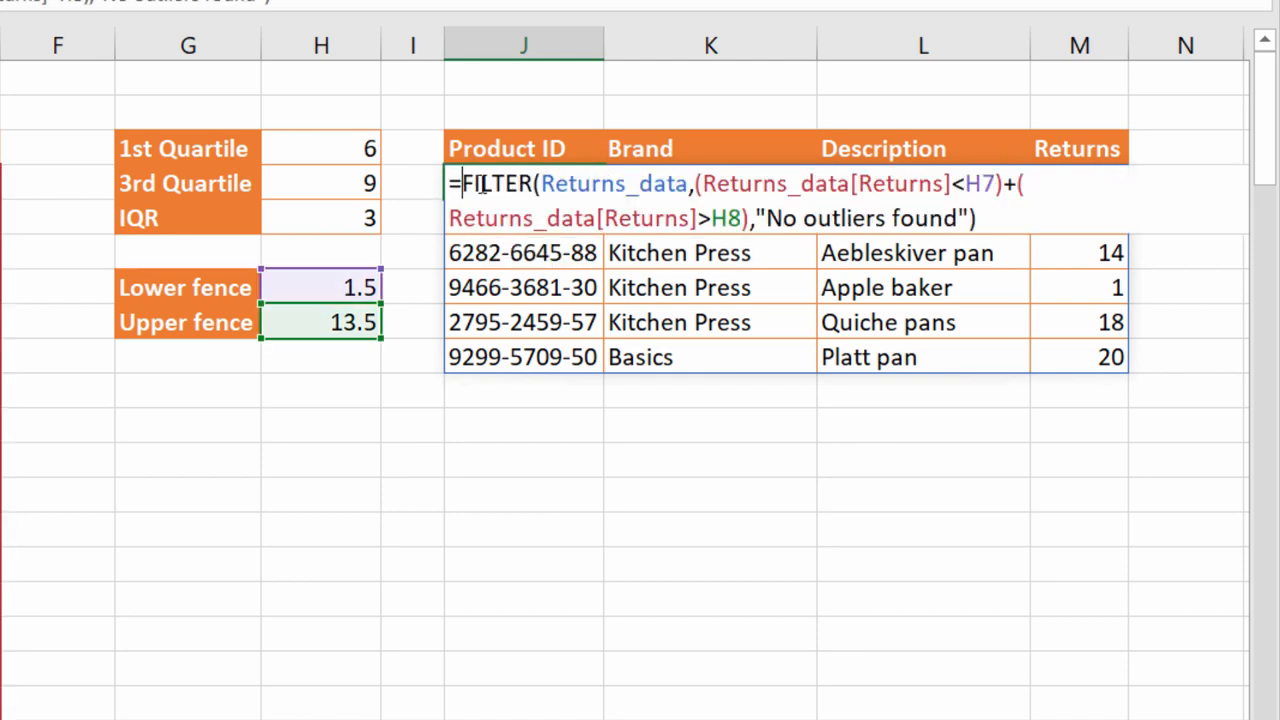
pyautogui.write('sort(')
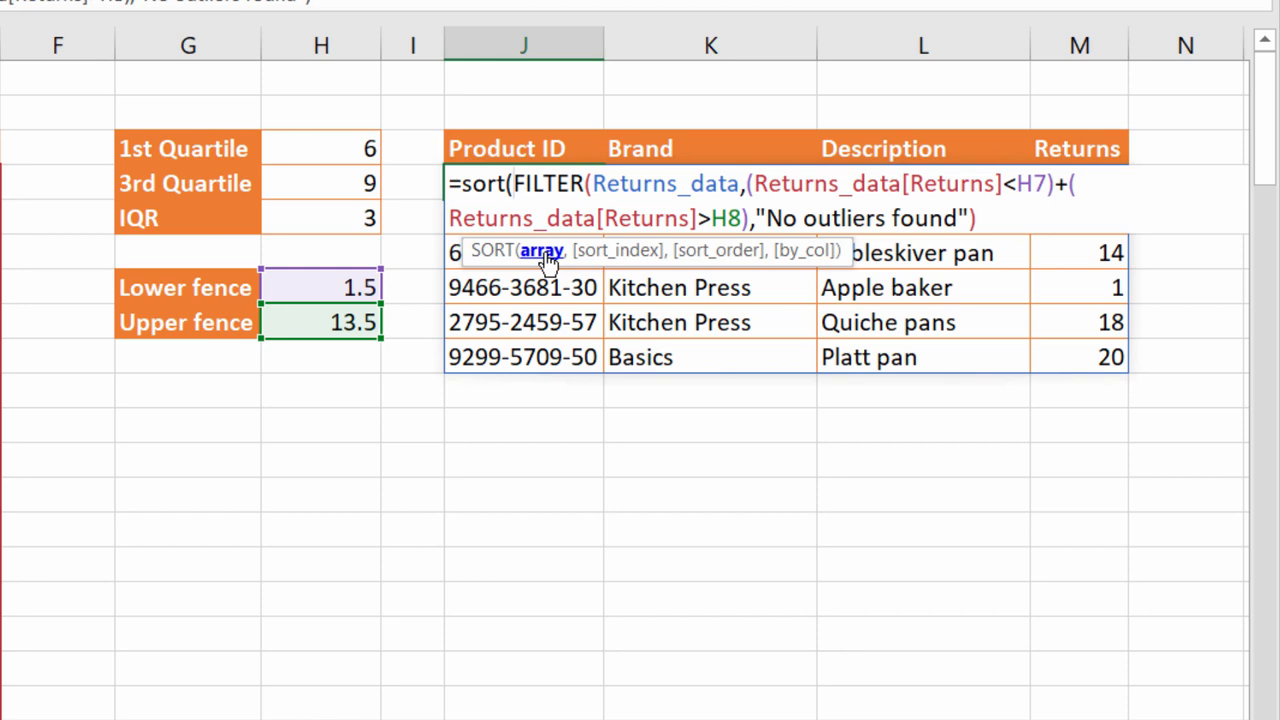
pyautogui.press('End')
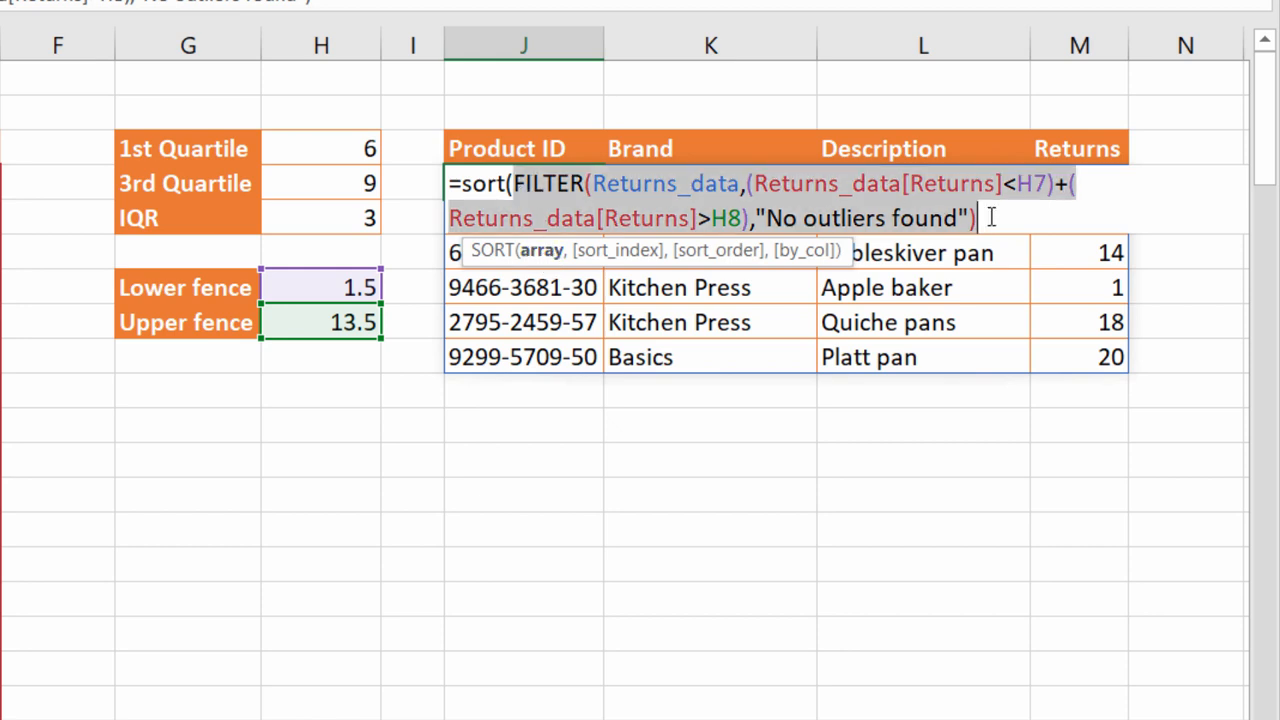
pyautogui.write(',4')
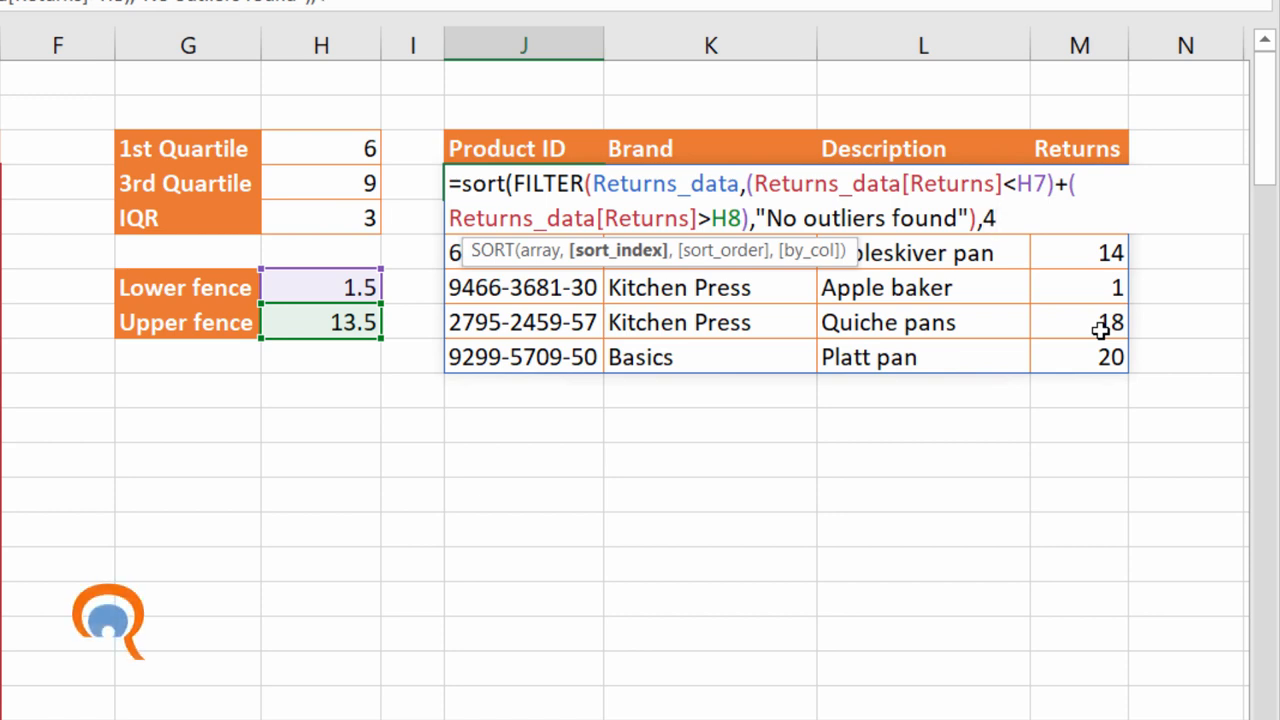
pyautogui.write(')')
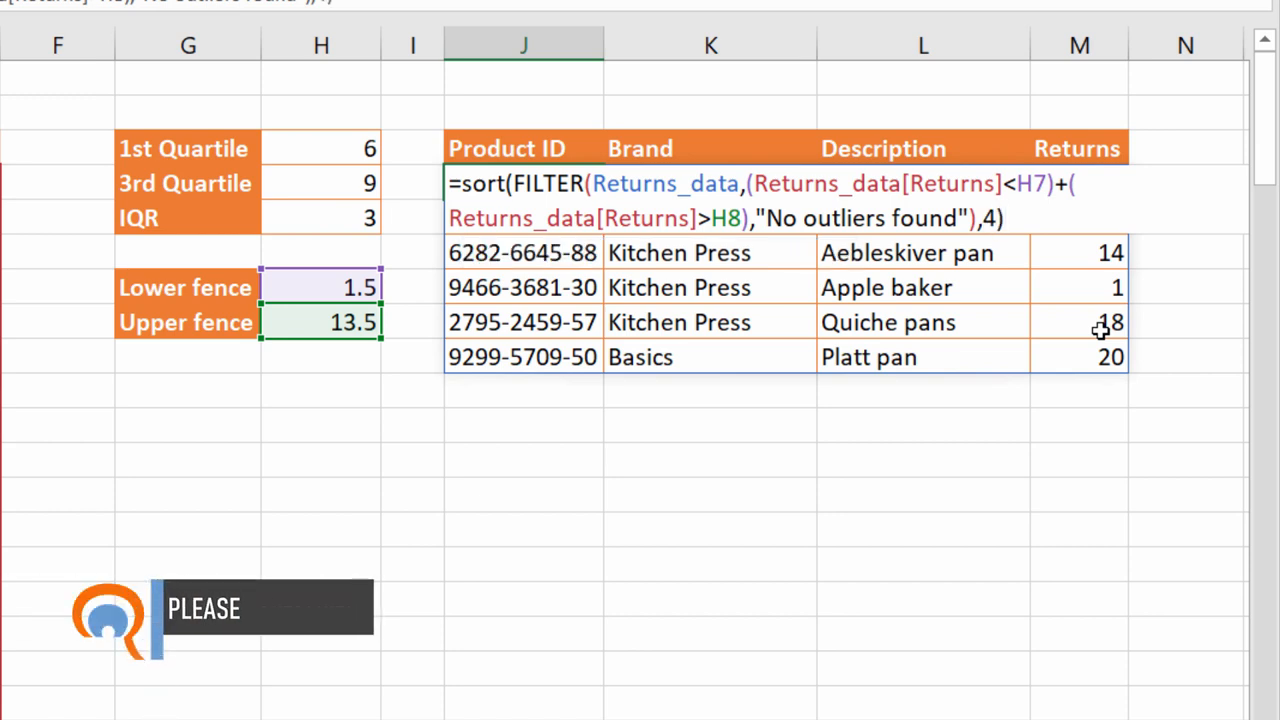
pyautogui.press('Return')
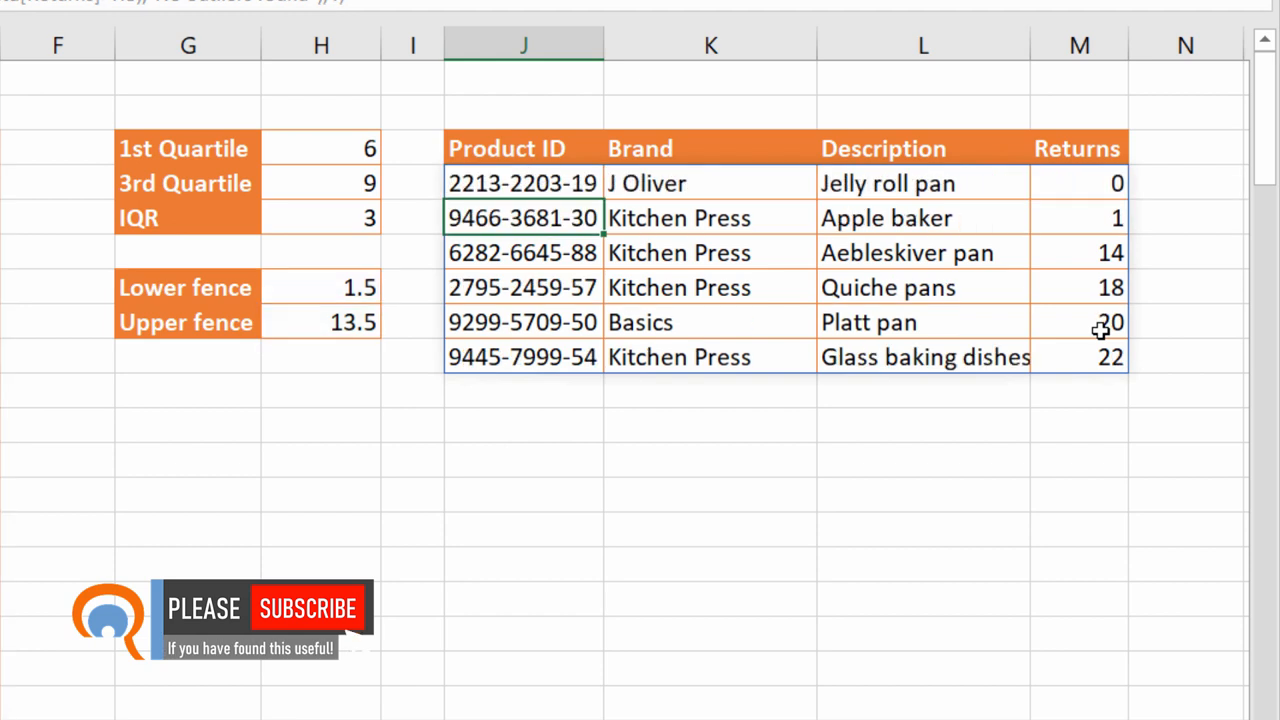